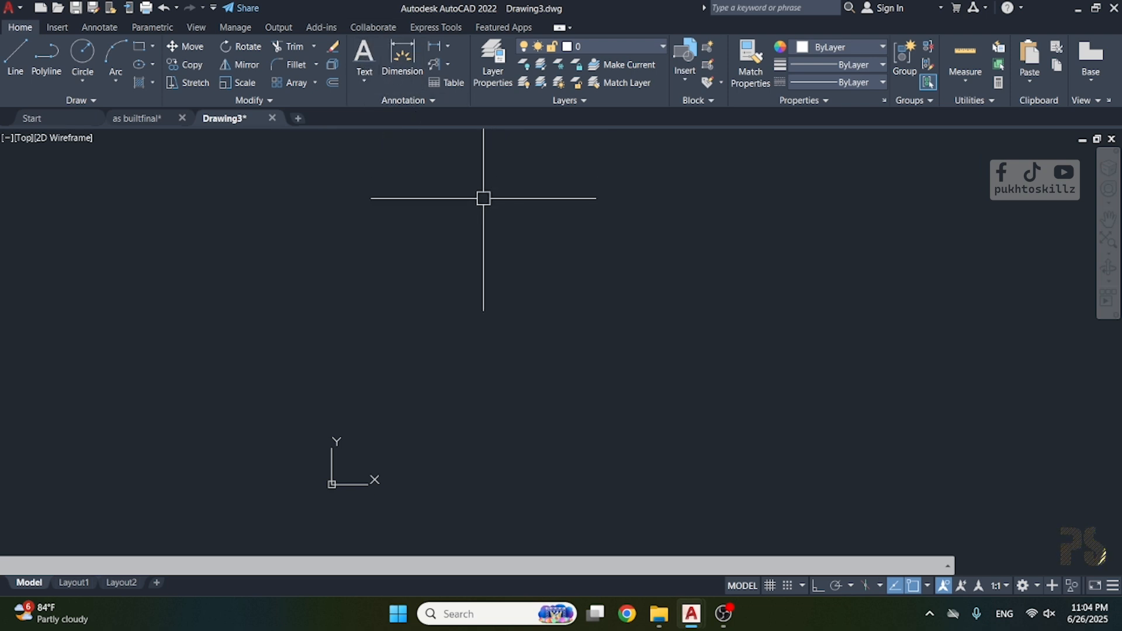
Create a multiline text reading "Auto CAD" in a box in the upper middle of the drawing area.
text(T)
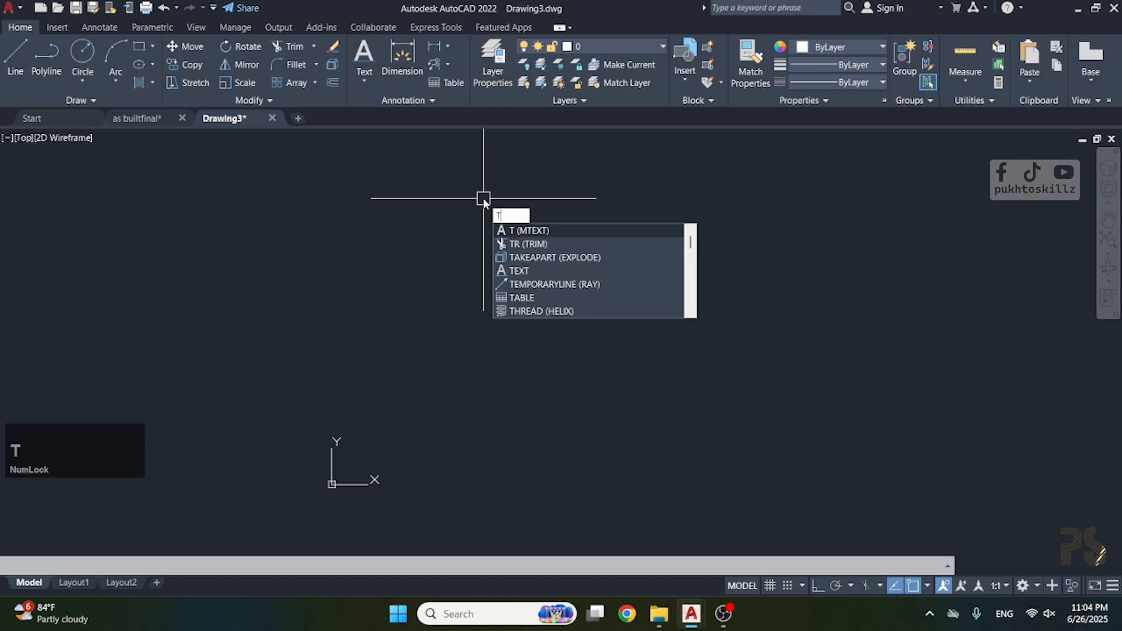
key(space)
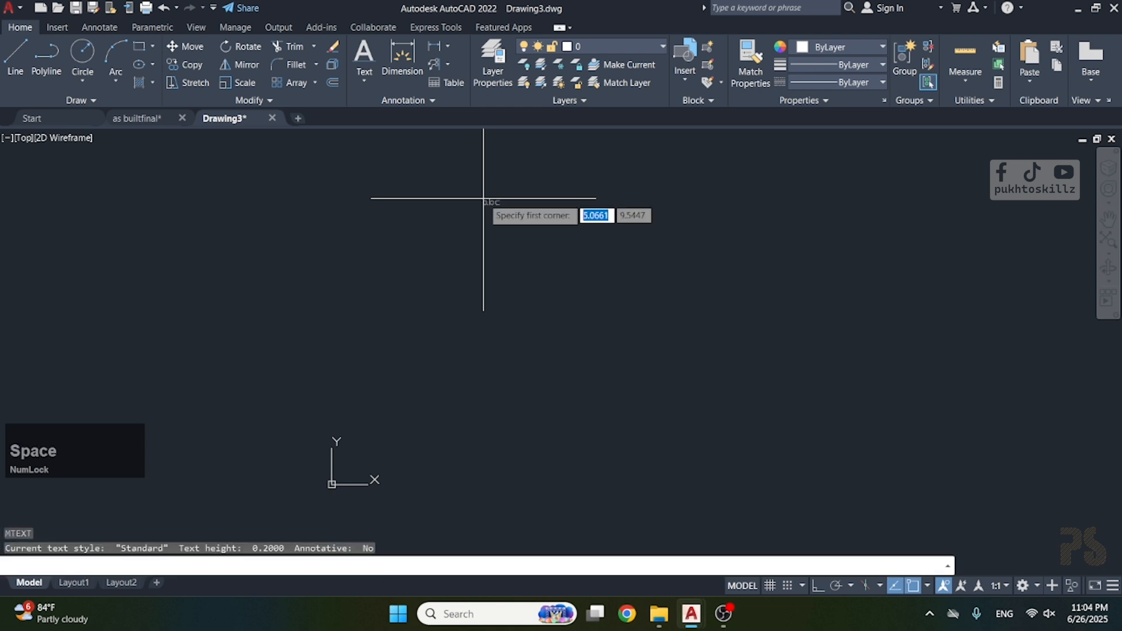
click(439, 204)
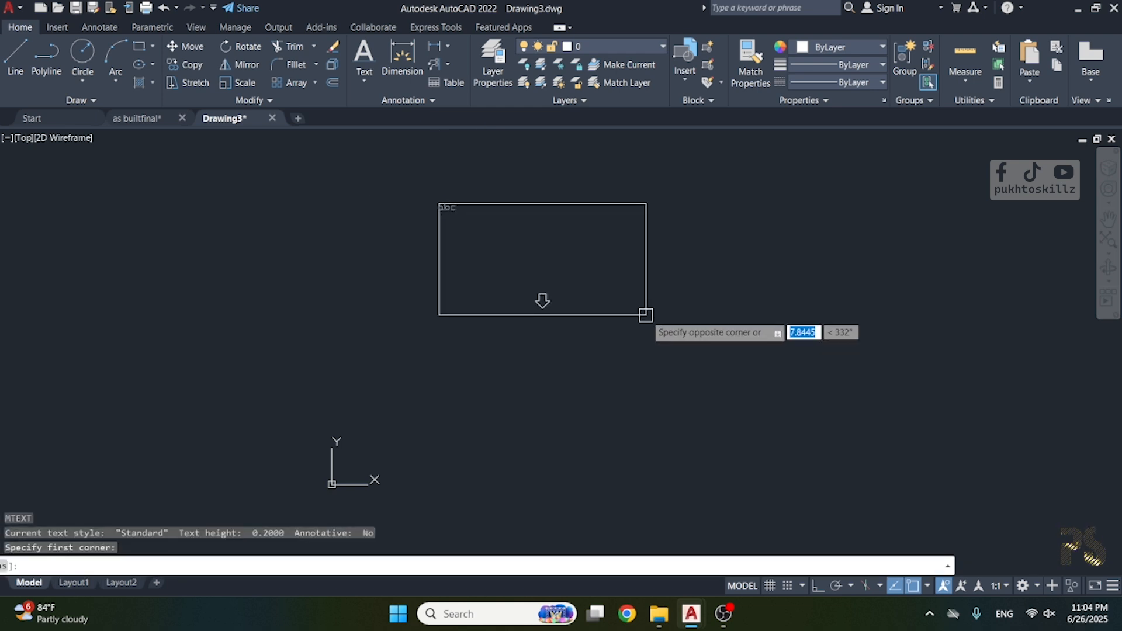
click(685, 318)
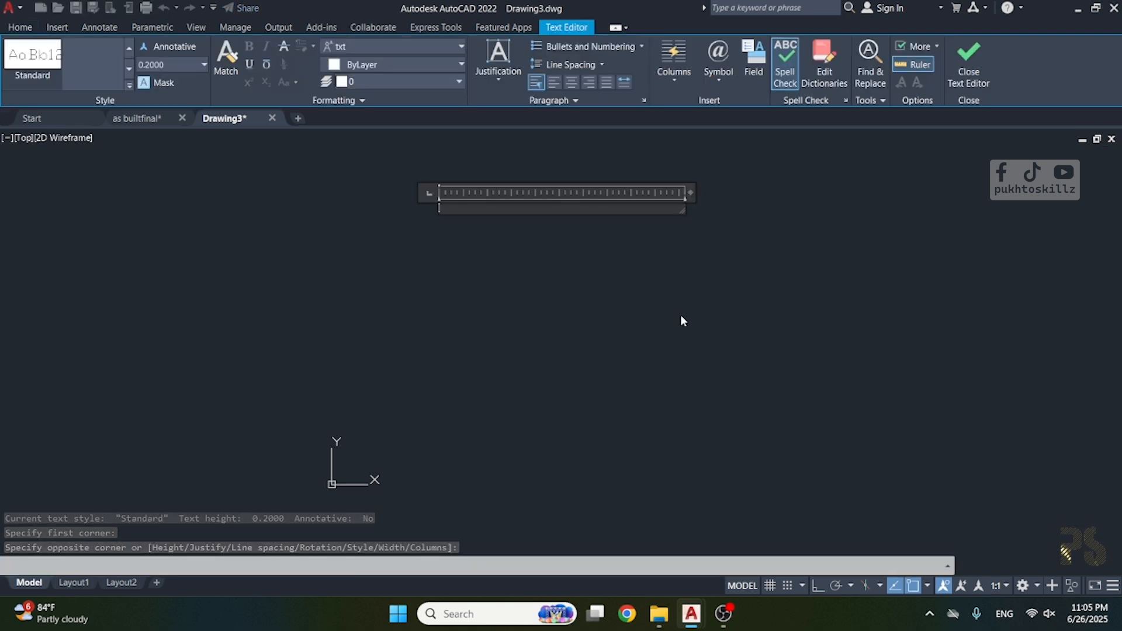
text(Auto)
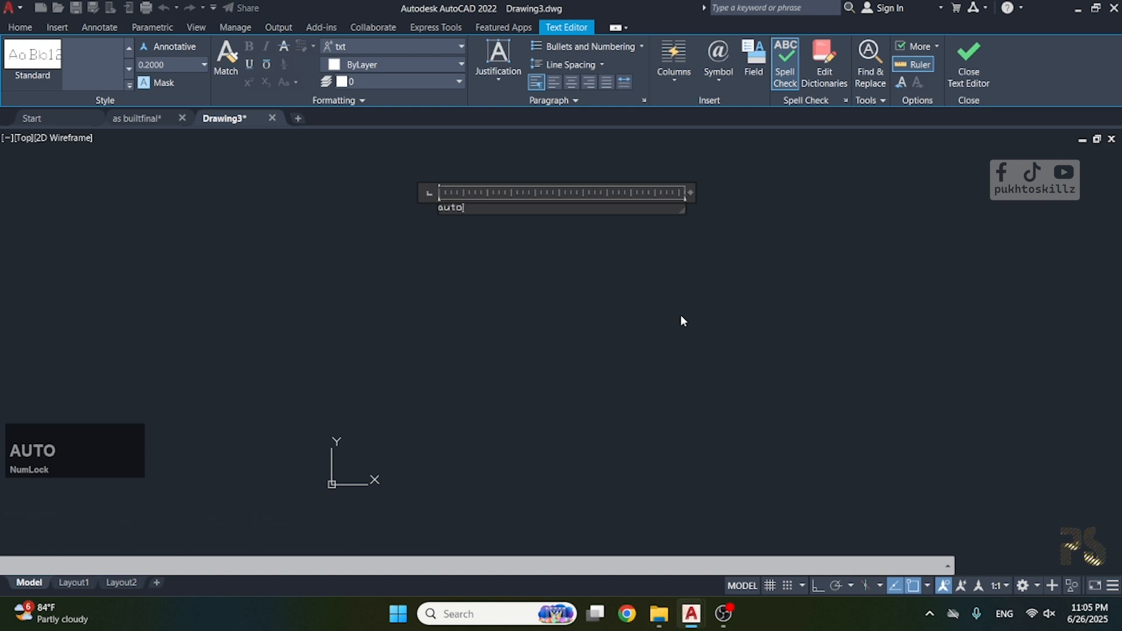
key(BackSpace)
key(BackSpace)
key(BackSpace)
key(BackSpace)
text(Auto CAD)
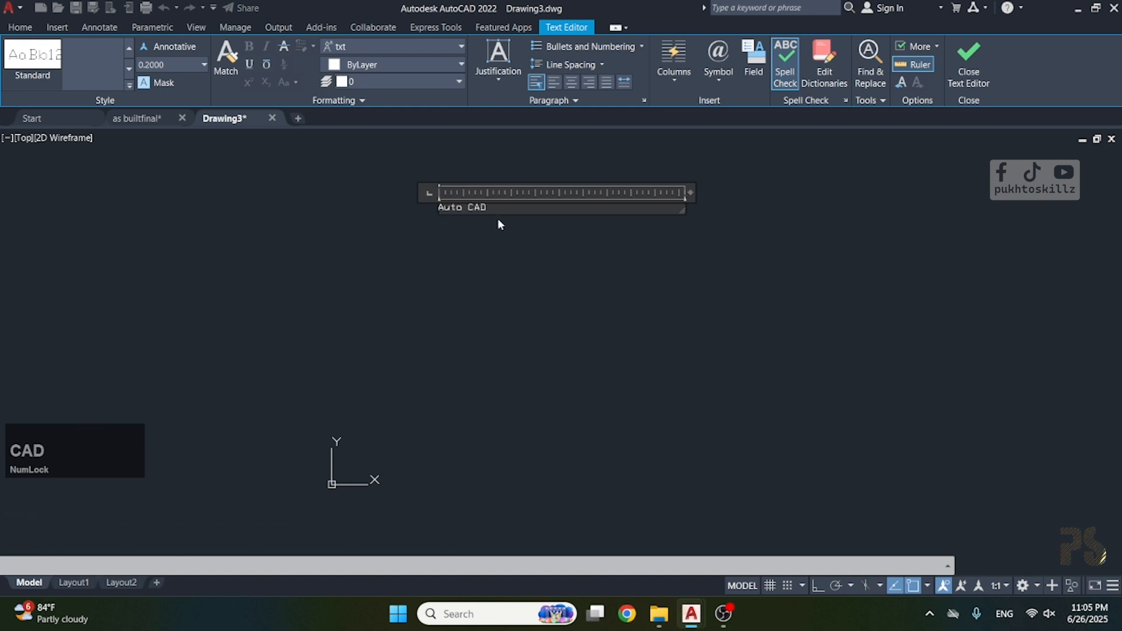
Select the whole "Auto CAD" text and set its height to 1.
drag(500, 224, 401, 212)
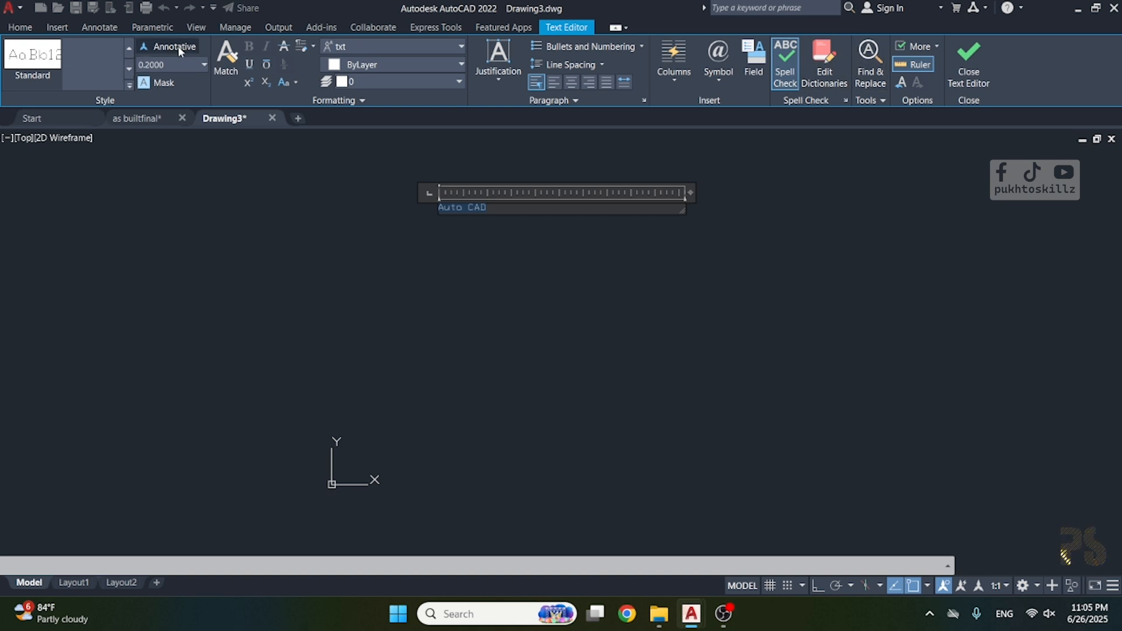
click(169, 66)
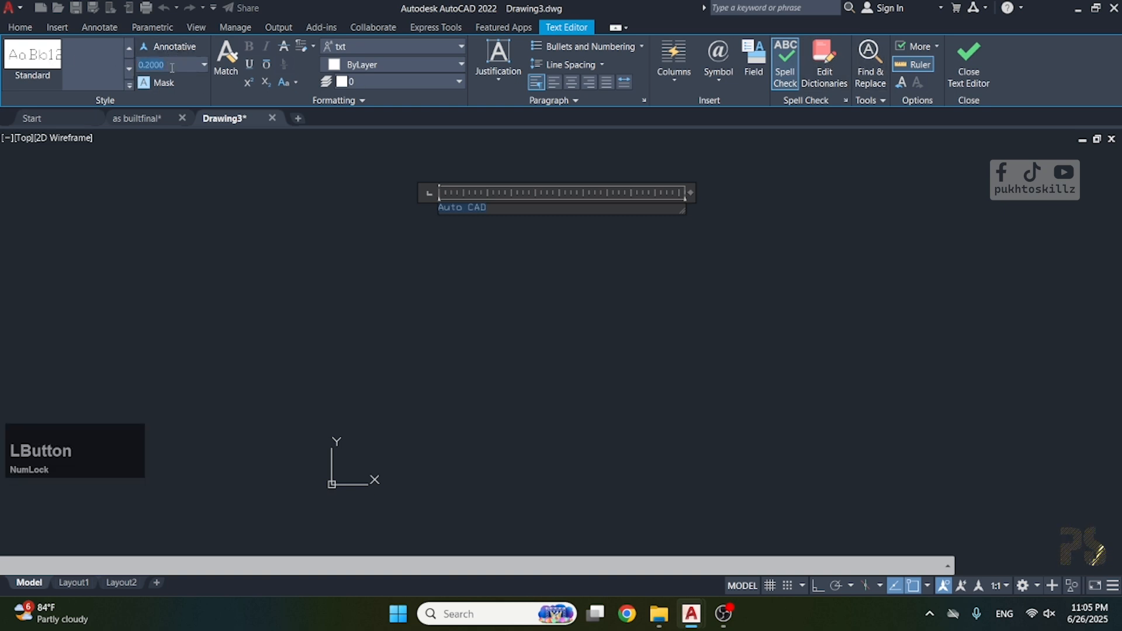
text(1)
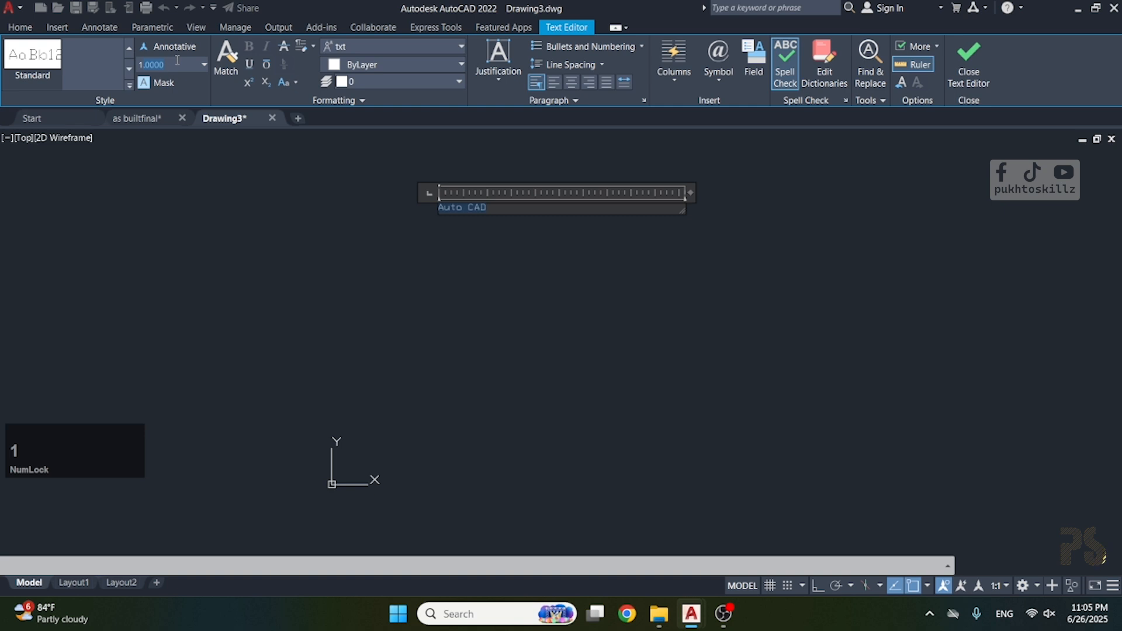
key(Return)
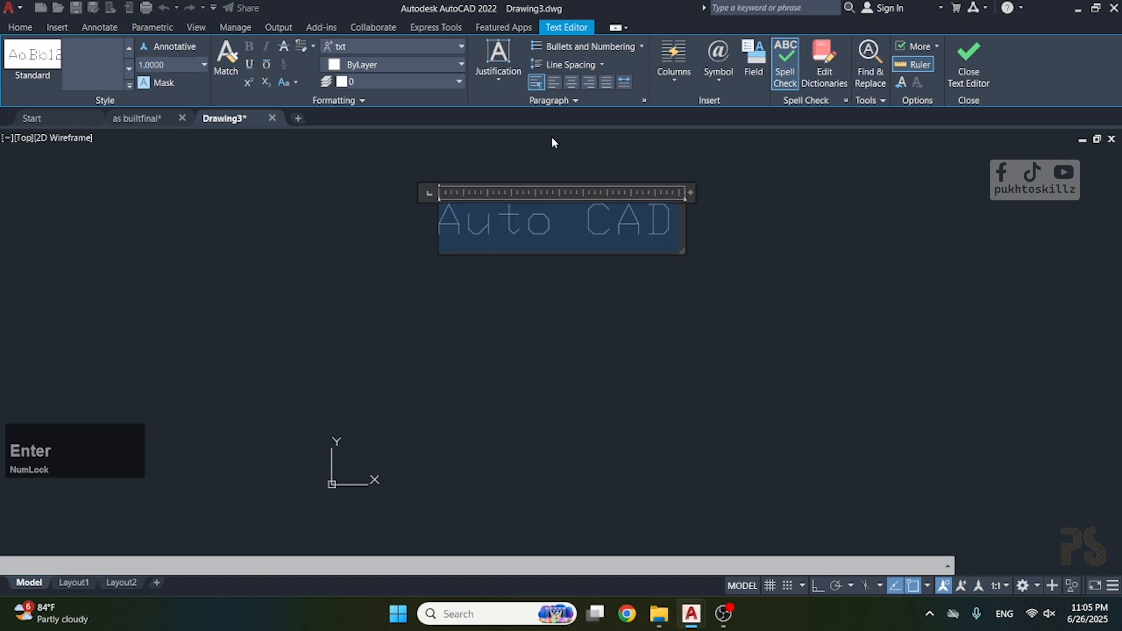
Put a red background mask behind the "Auto CAD" text and change its fill color to cyan.
click(143, 83)
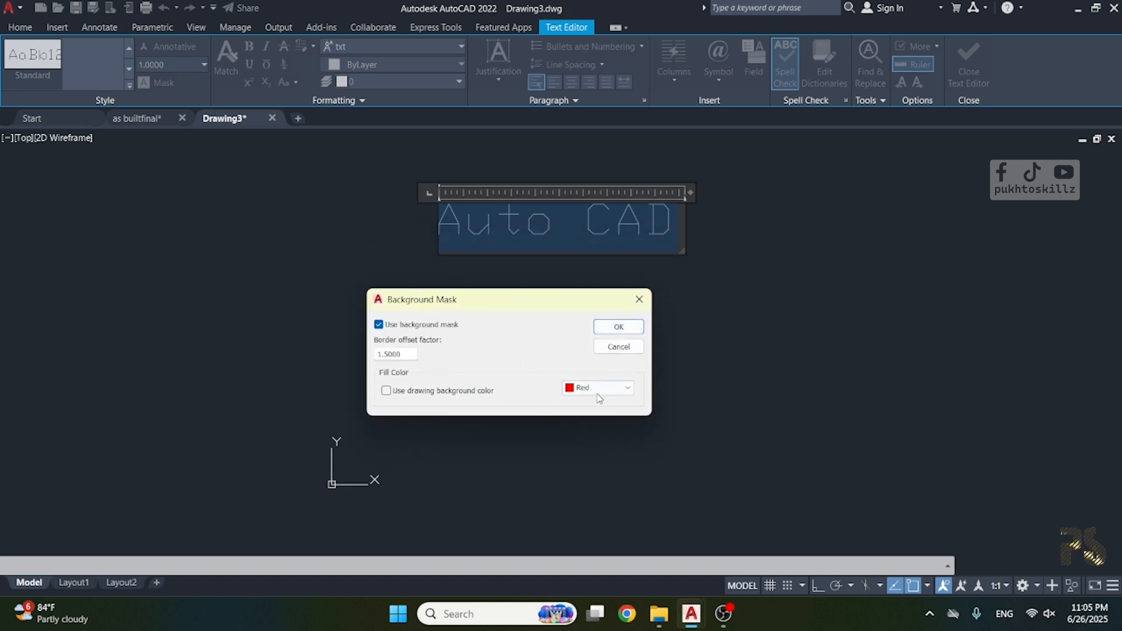
click(621, 327)
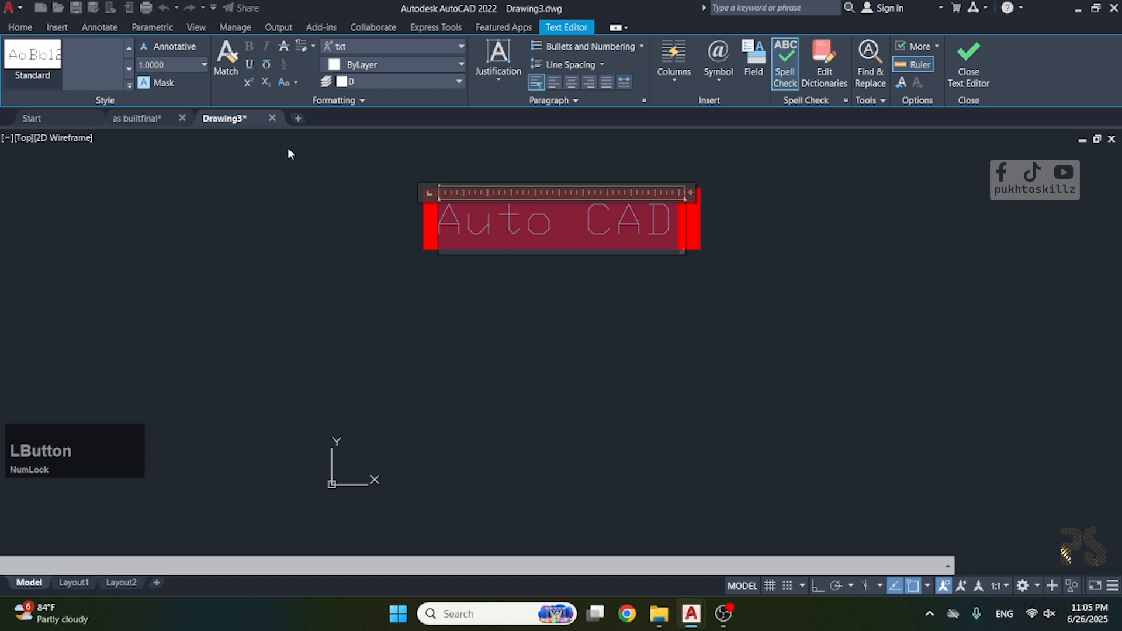
click(153, 85)
click(605, 389)
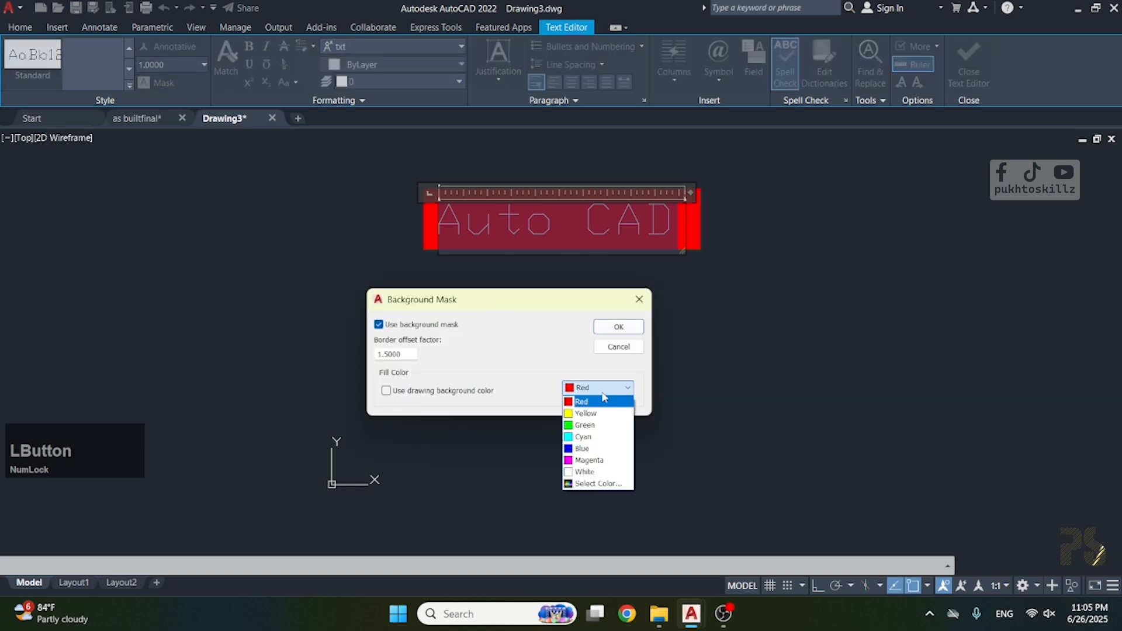
click(592, 439)
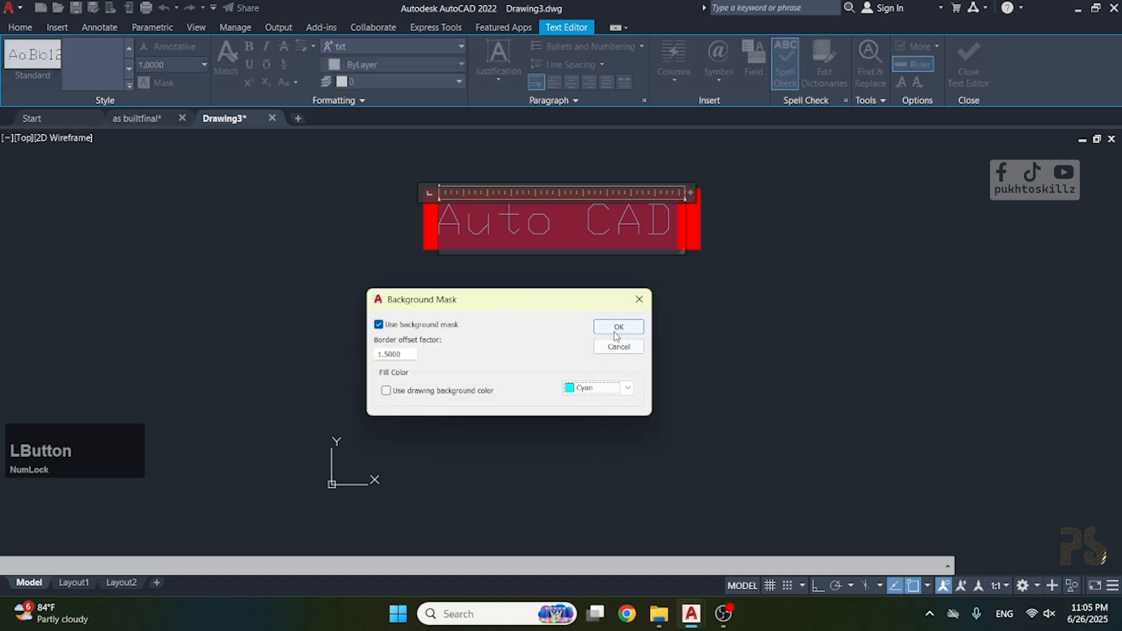
click(619, 326)
Turn off the background mask behind the text.
click(155, 83)
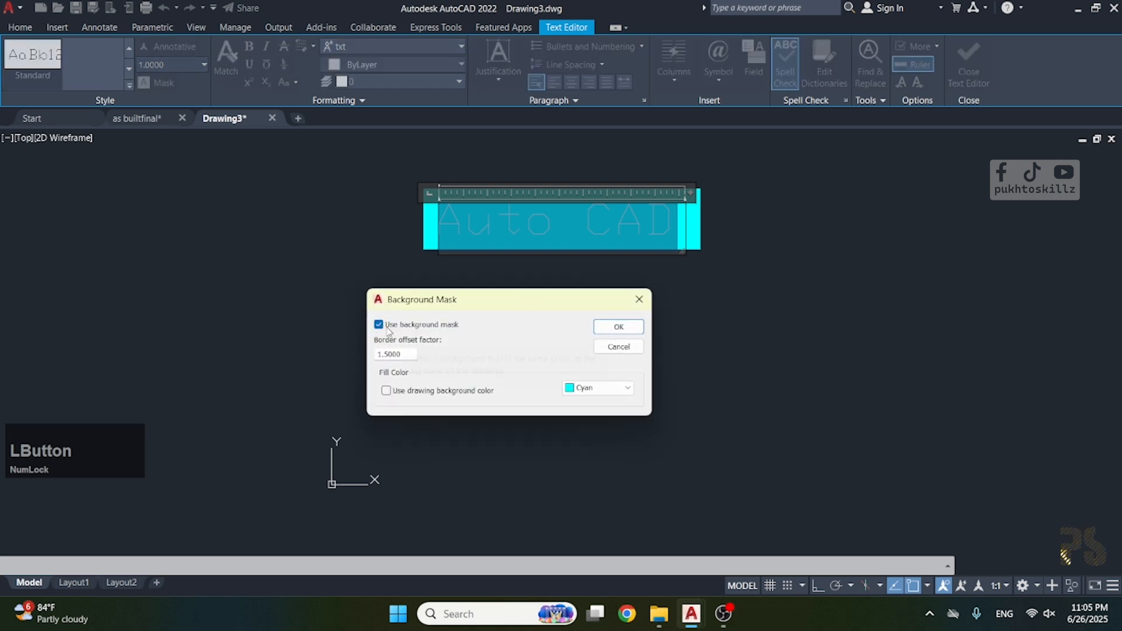
click(381, 325)
click(599, 328)
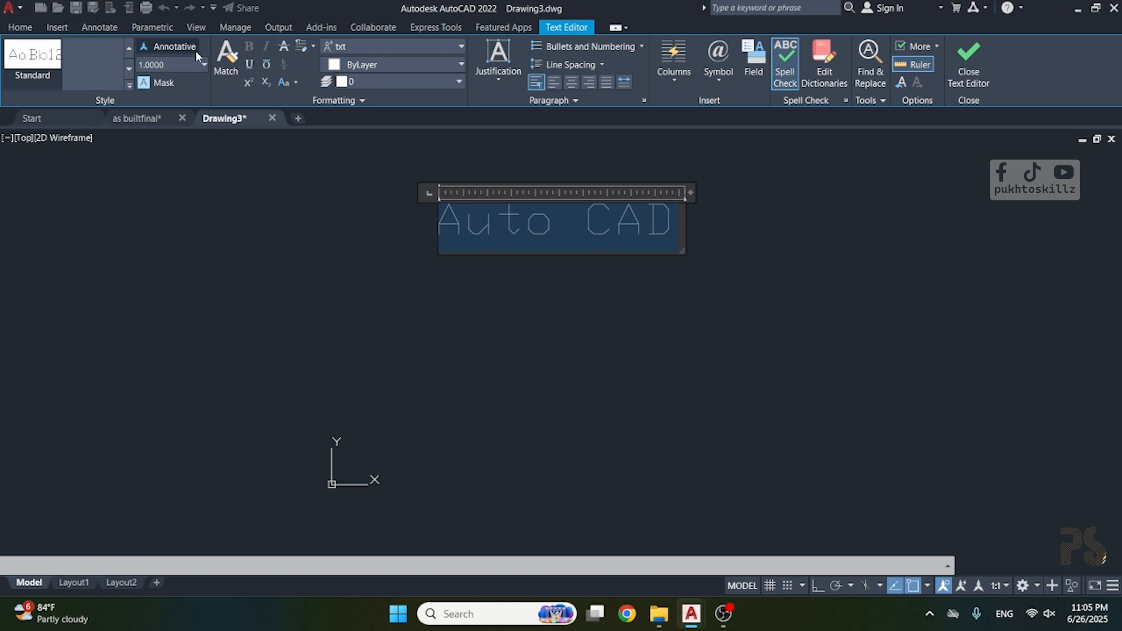
Change the font of the selected text to Open Sans SemiCondensed Medium.
click(391, 46)
scroll(372, 136, up, 10)
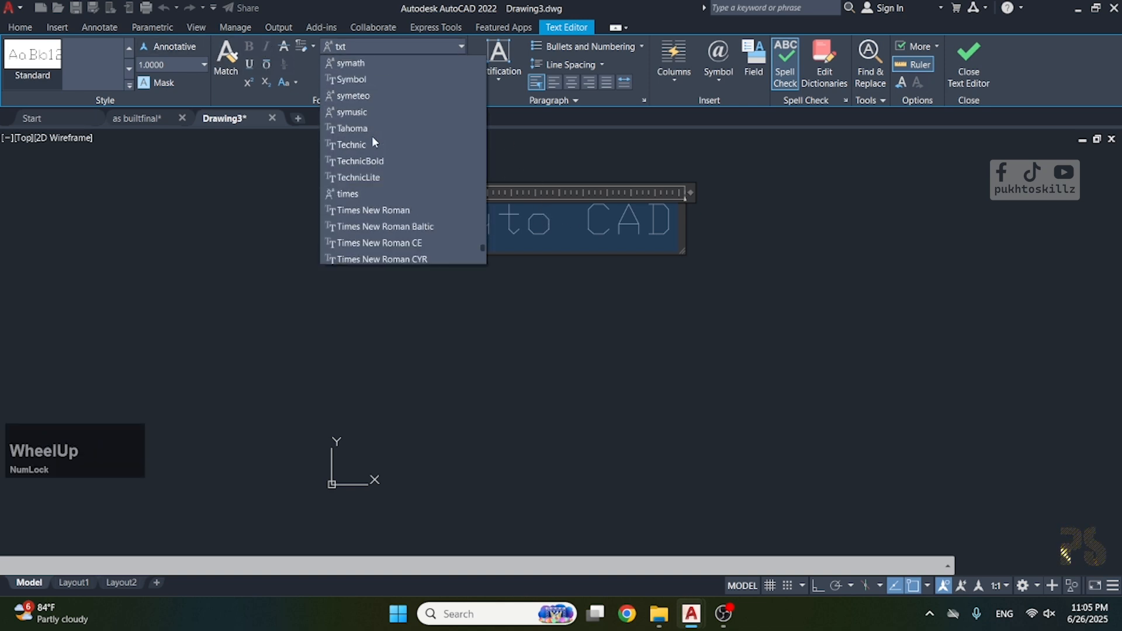
scroll(374, 96, up, 15)
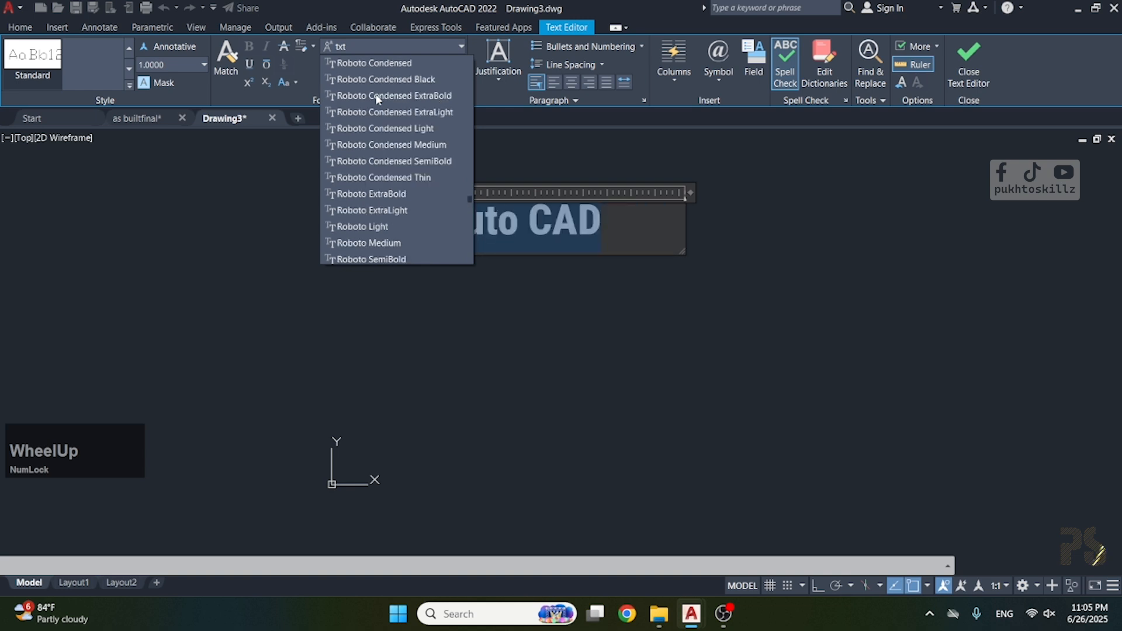
scroll(374, 116, down, 5)
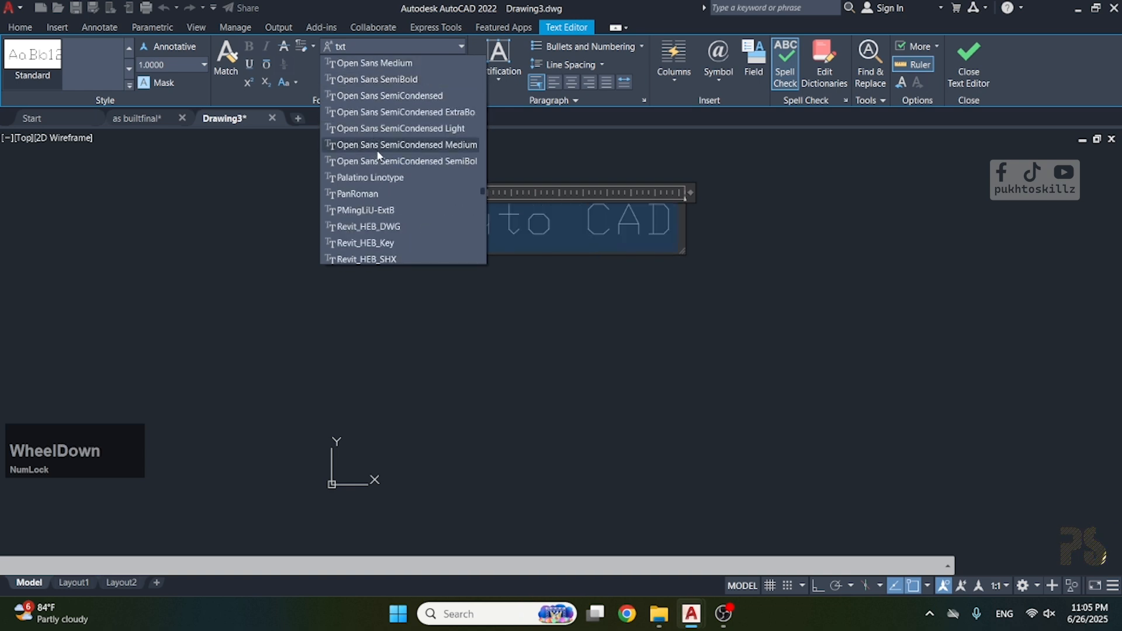
click(362, 140)
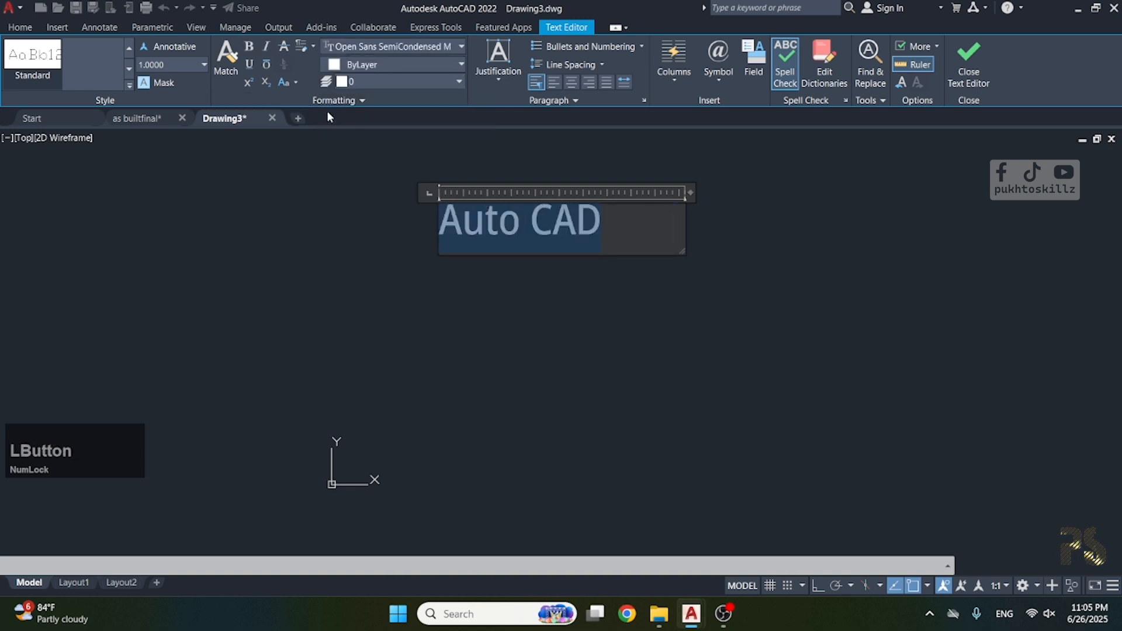
Make the "Auto CAD" text bold and italic, trying strikethrough and viewing the remove-formatting options.
click(250, 46)
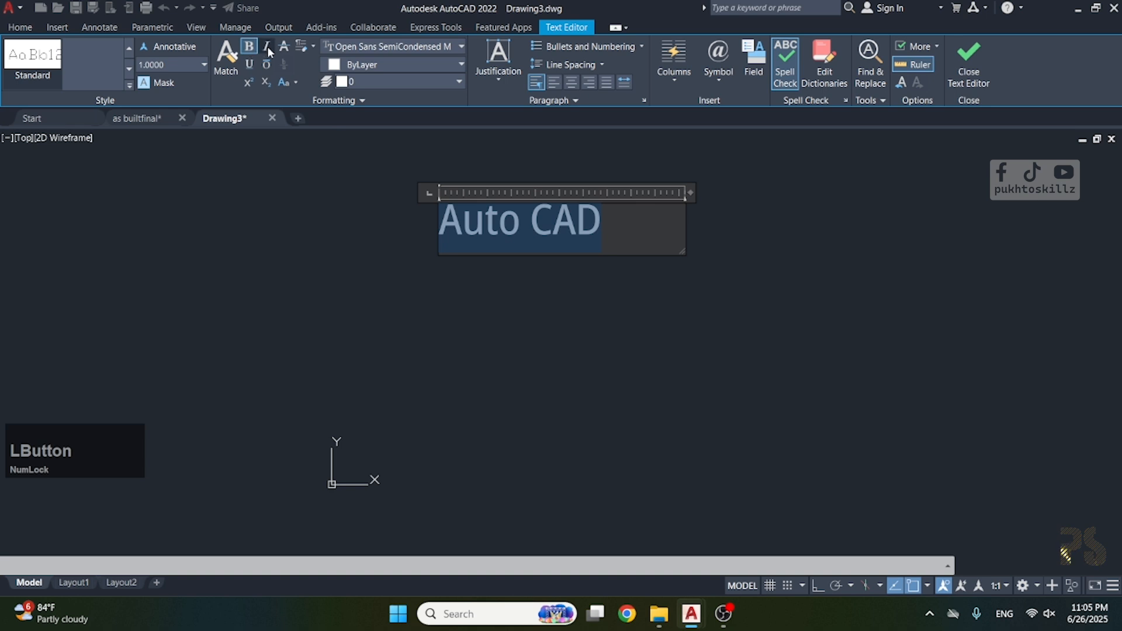
click(268, 47)
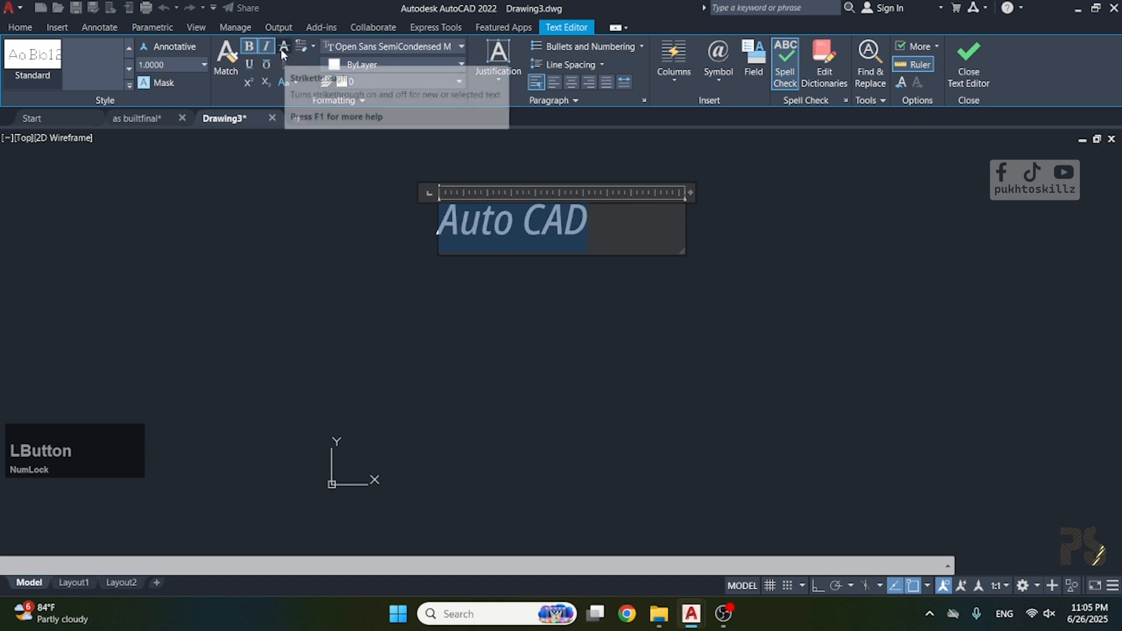
click(283, 52)
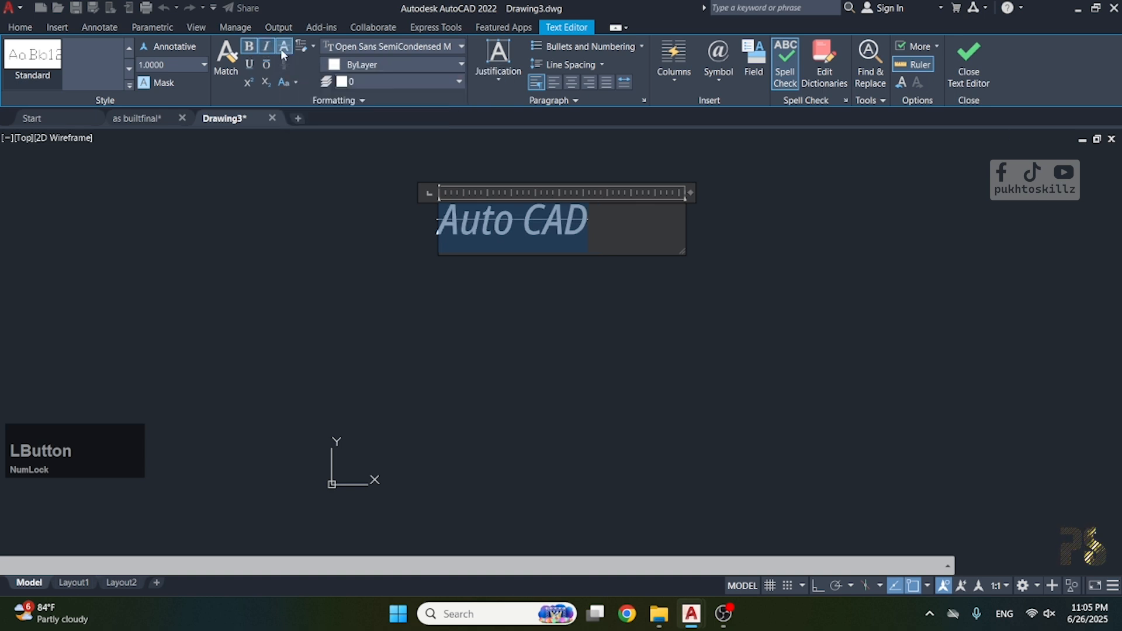
click(314, 46)
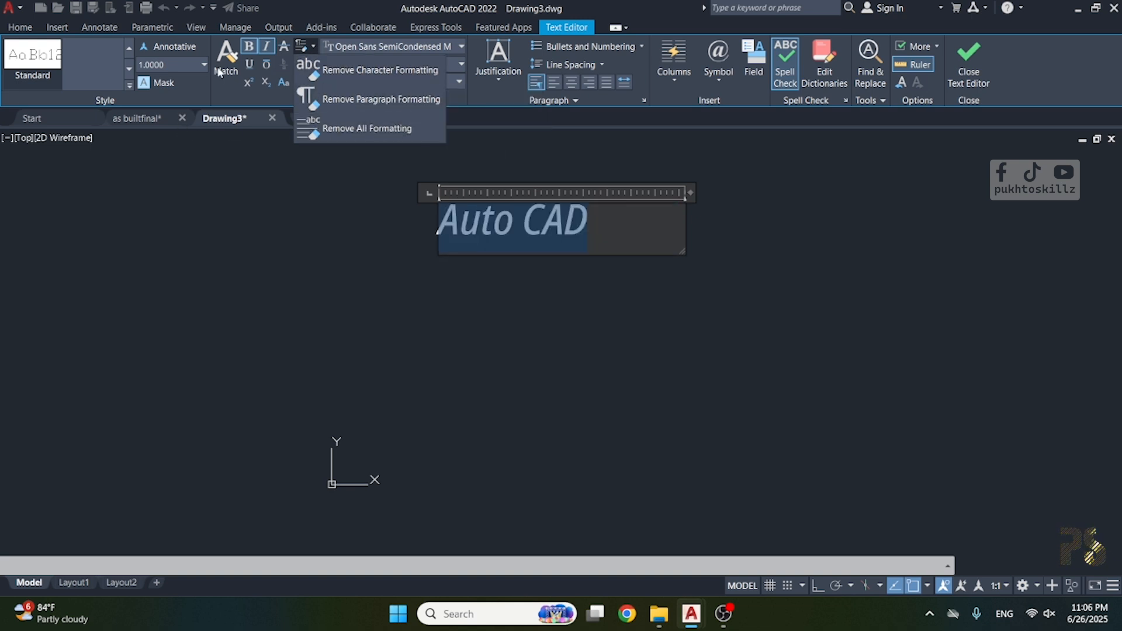
click(215, 97)
Toggle underline and overline on and off for the text, and turn off its italic and bold formatting.
click(249, 64)
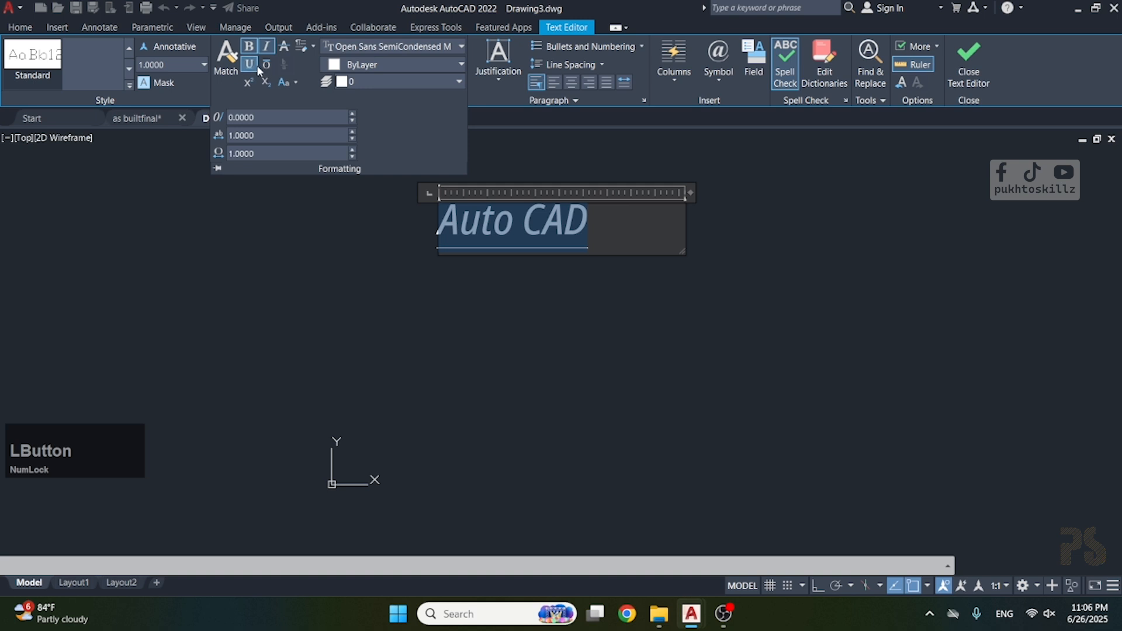
click(267, 67)
click(255, 68)
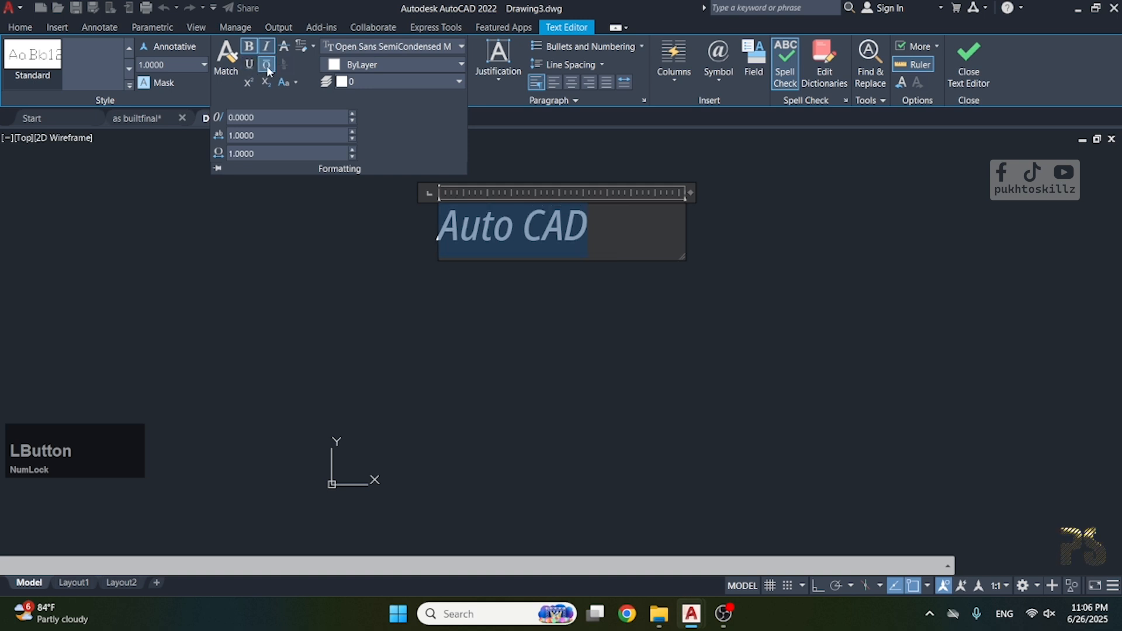
click(266, 65)
click(266, 49)
click(251, 49)
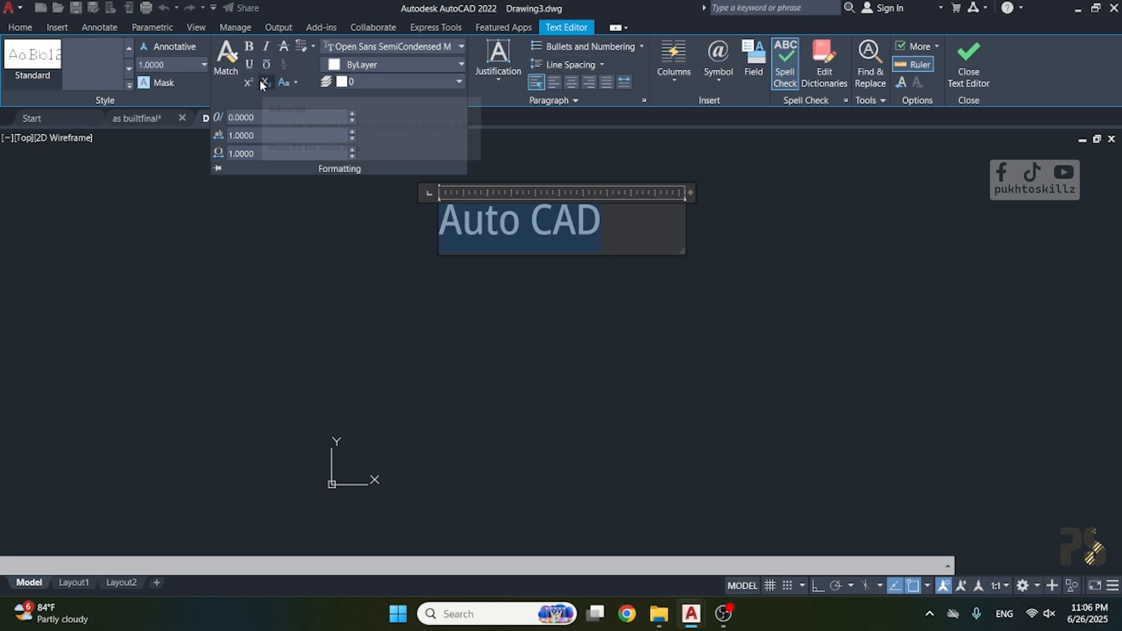
Add a 3 directly after "Auto CAD" in the text.
click(502, 233)
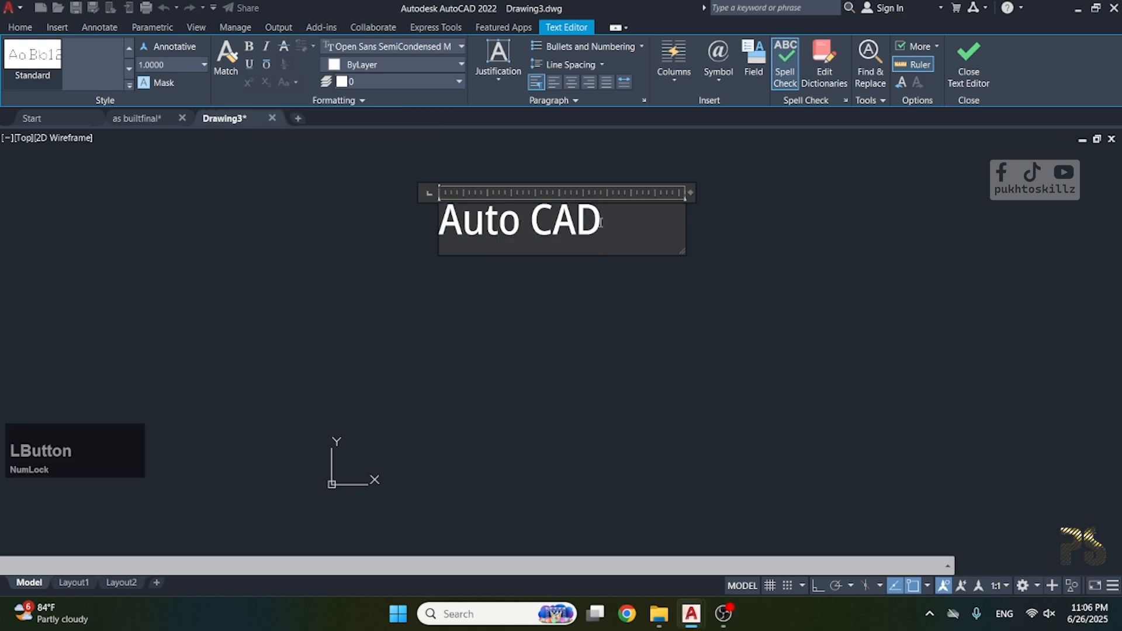
text(1)
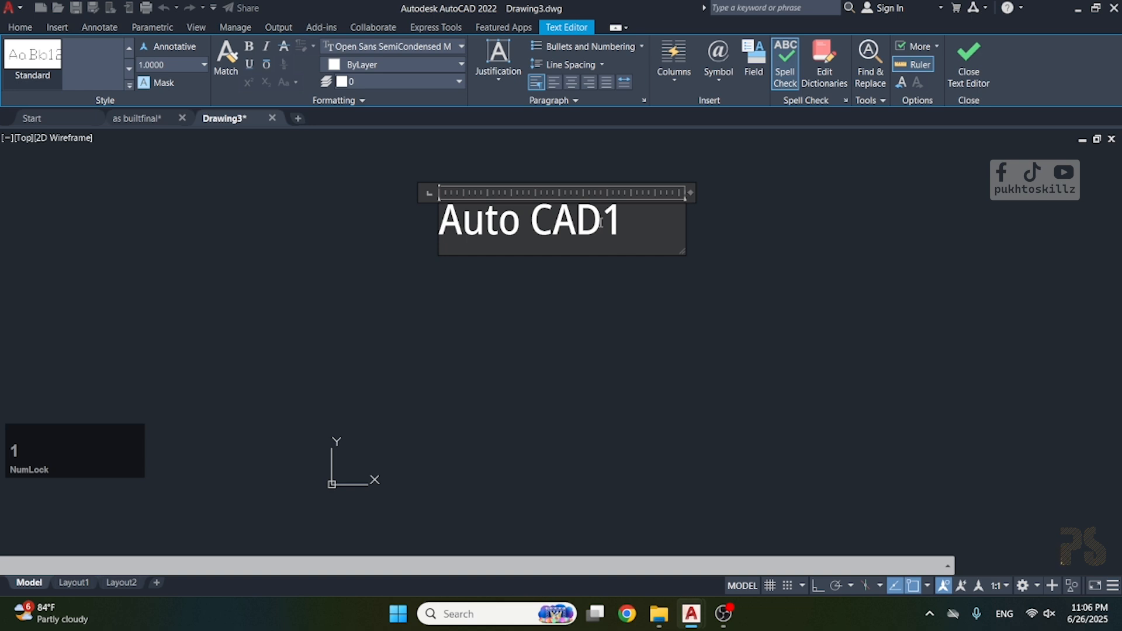
key(BackSpace)
text(3)
Try superscript and subscript formatting on the 3 and enlarge the text box.
drag(612, 225, 602, 225)
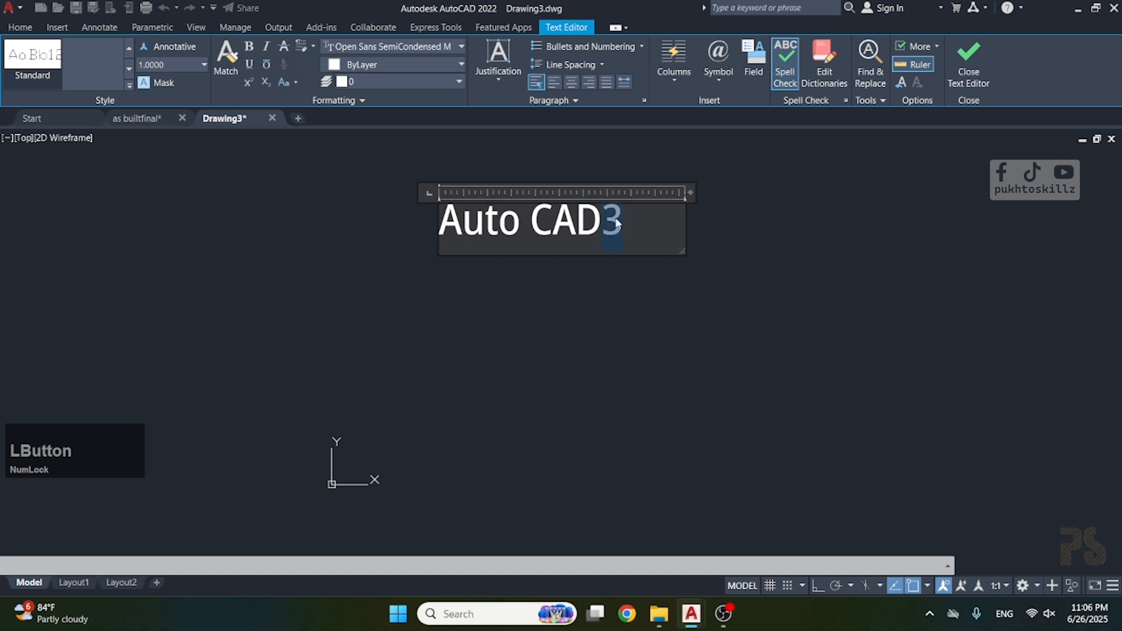
click(249, 85)
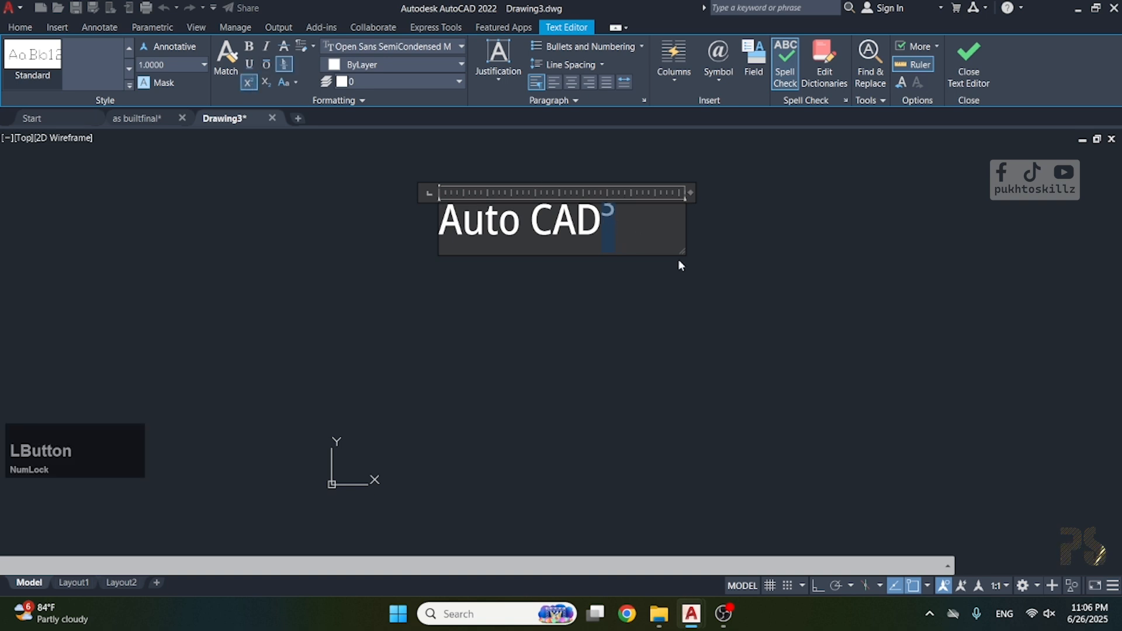
drag(682, 252, 798, 312)
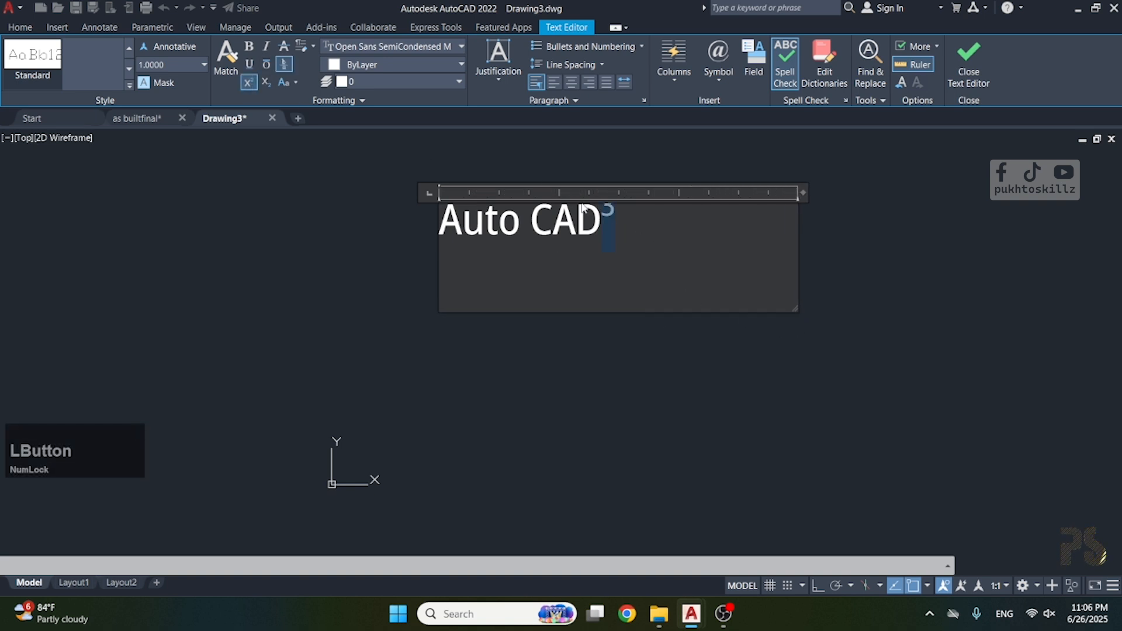
click(266, 84)
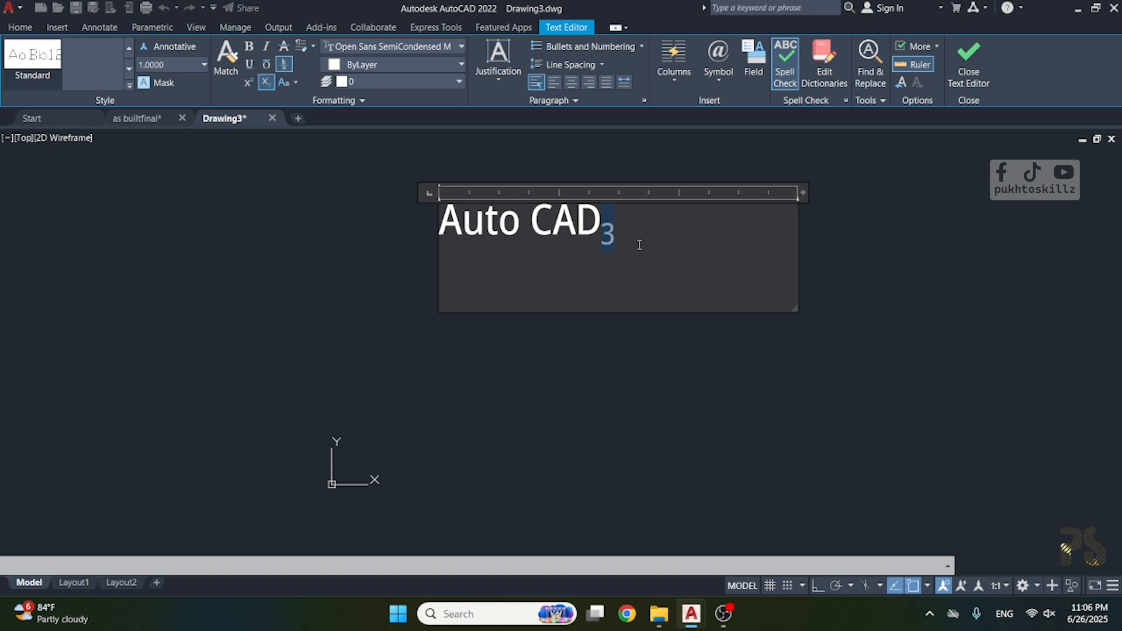
Undo the subscript, superscript and text box resizing, and delete the 3 after "Auto CAD".
key(ctrl+z)
key(ctrl+z)
key(ctrl+z)
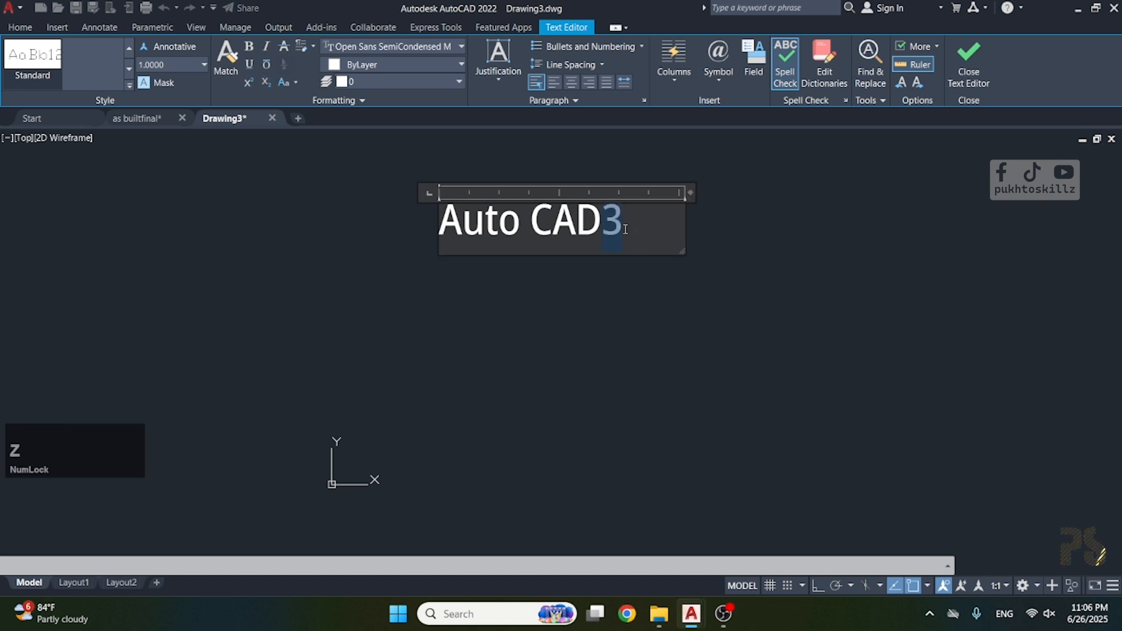
key(BackSpace)
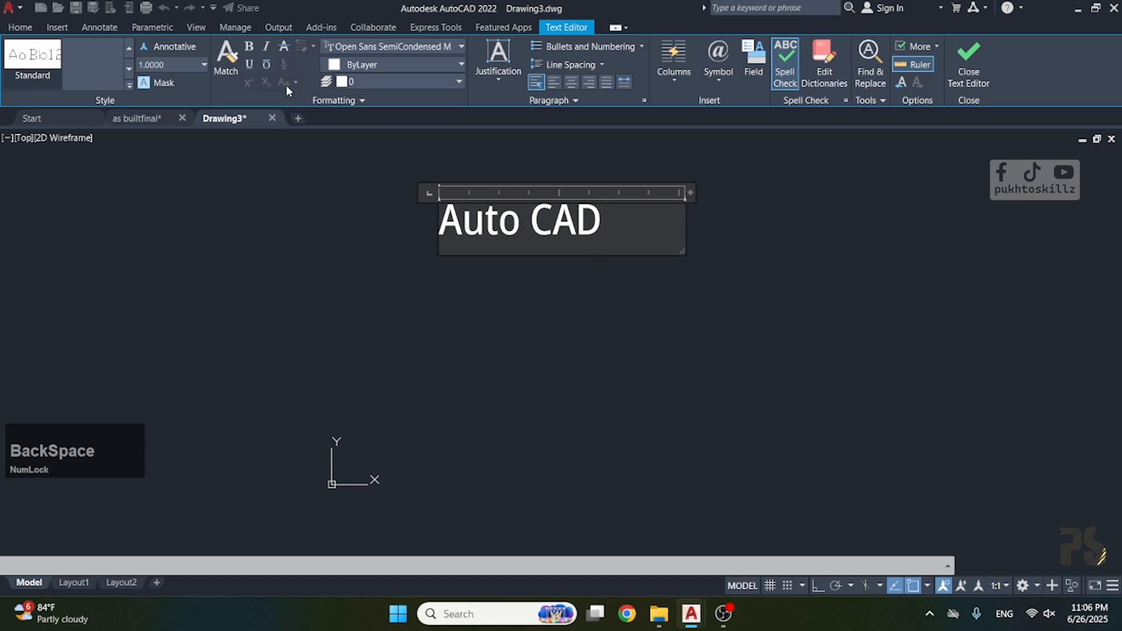
Check the letter-case options for the whole "Auto CAD" text and set its colour to orange 248,153,30.
drag(628, 229, 318, 231)
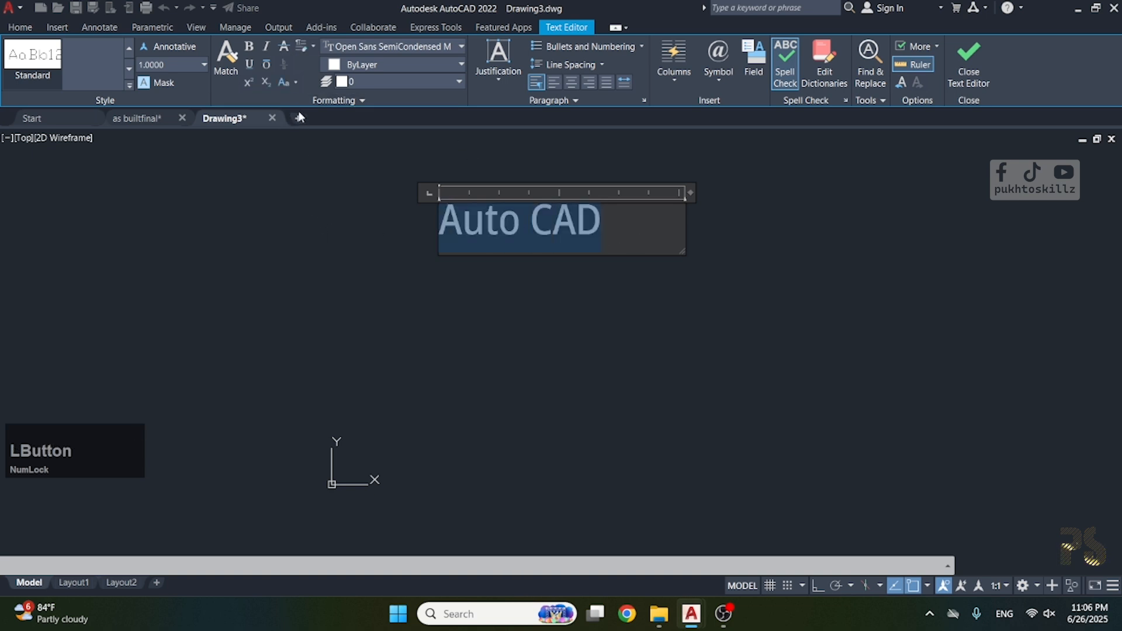
click(297, 83)
click(318, 106)
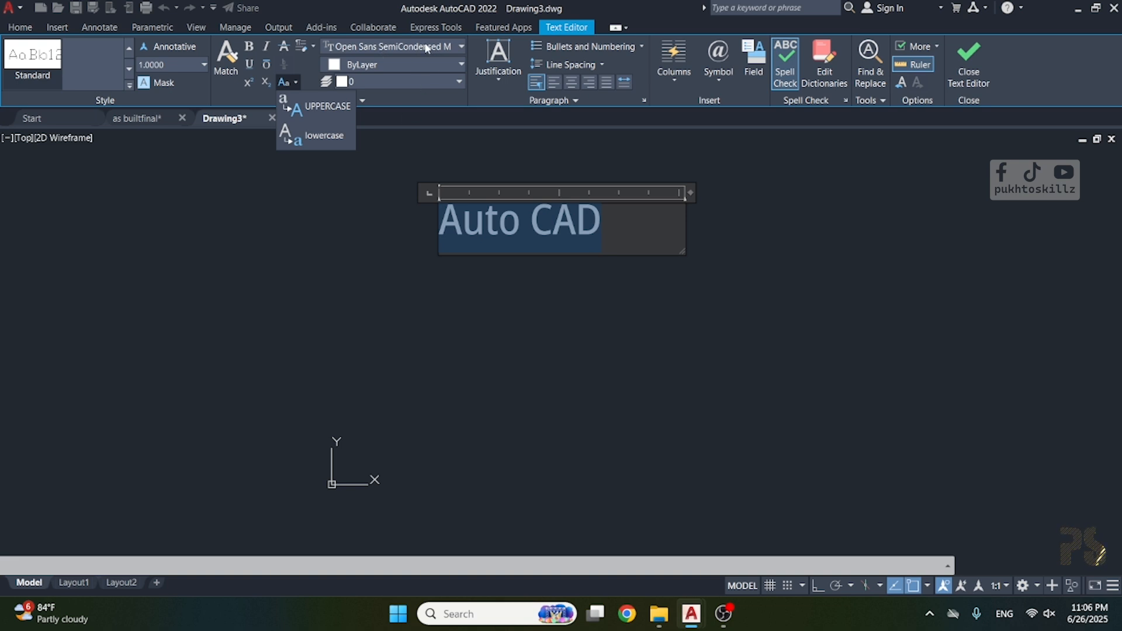
click(403, 66)
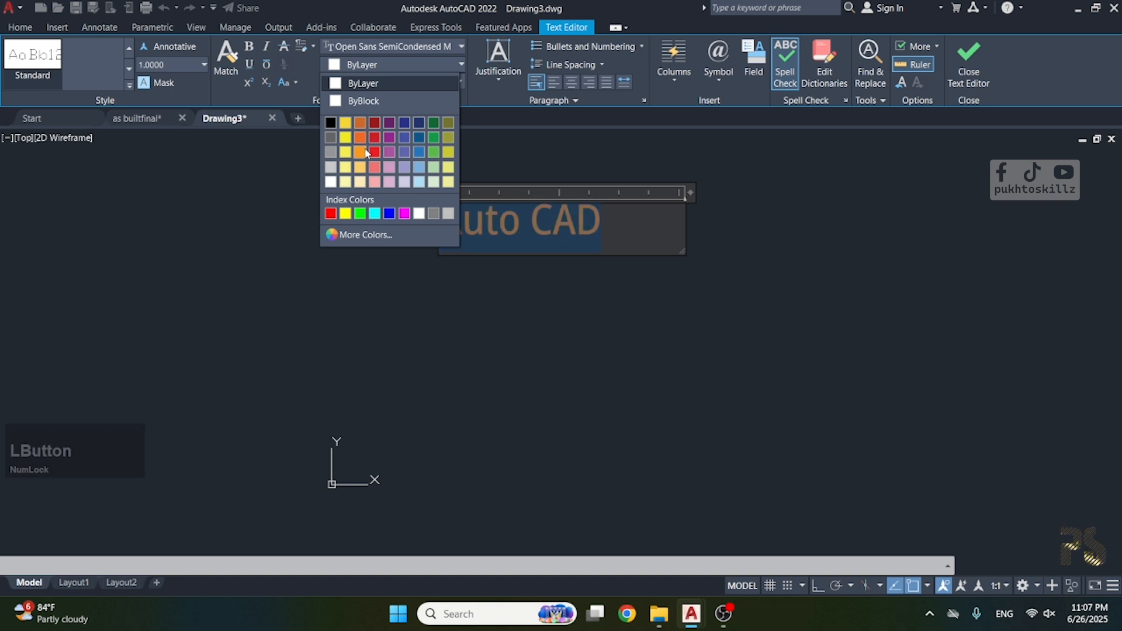
click(360, 139)
Look through the layer, justification, and bullets and numbering options available for the selected text.
click(405, 83)
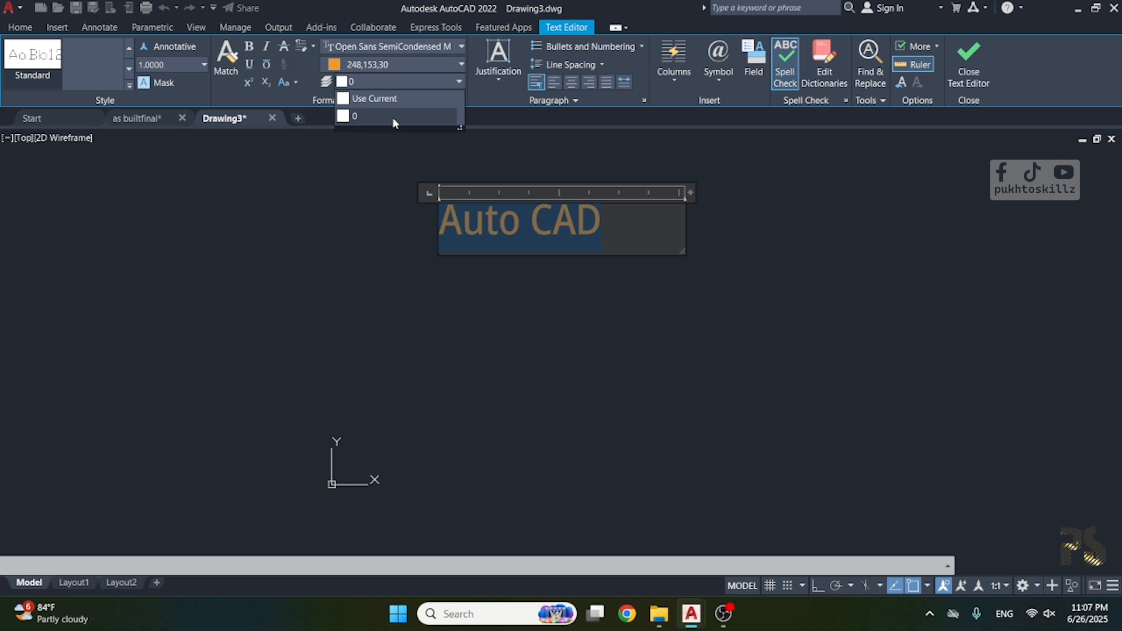
click(499, 81)
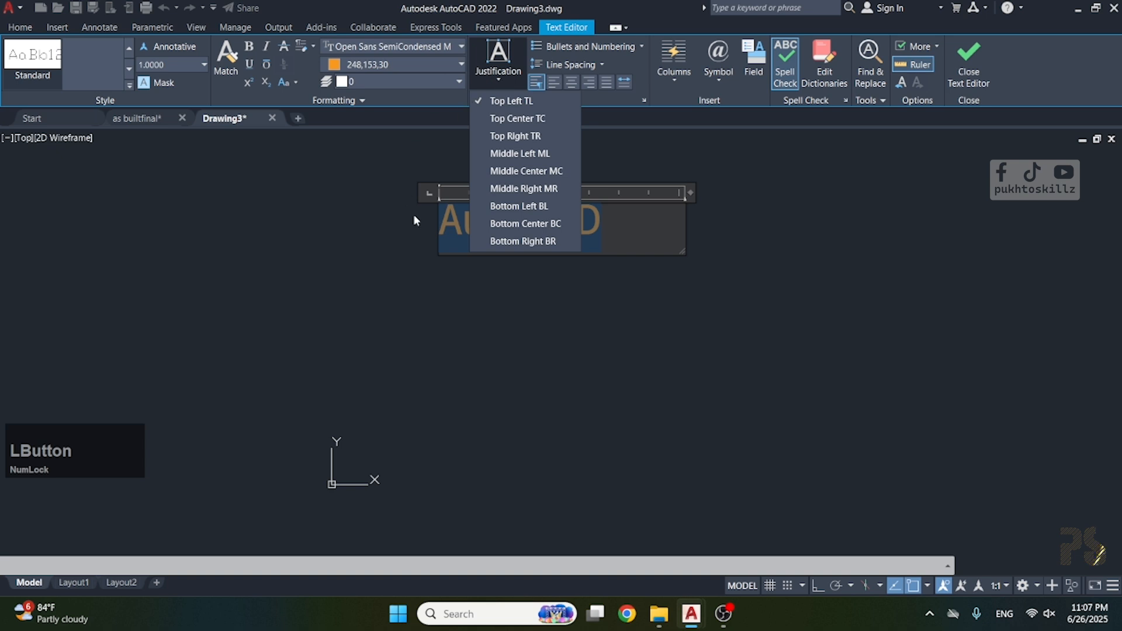
click(626, 229)
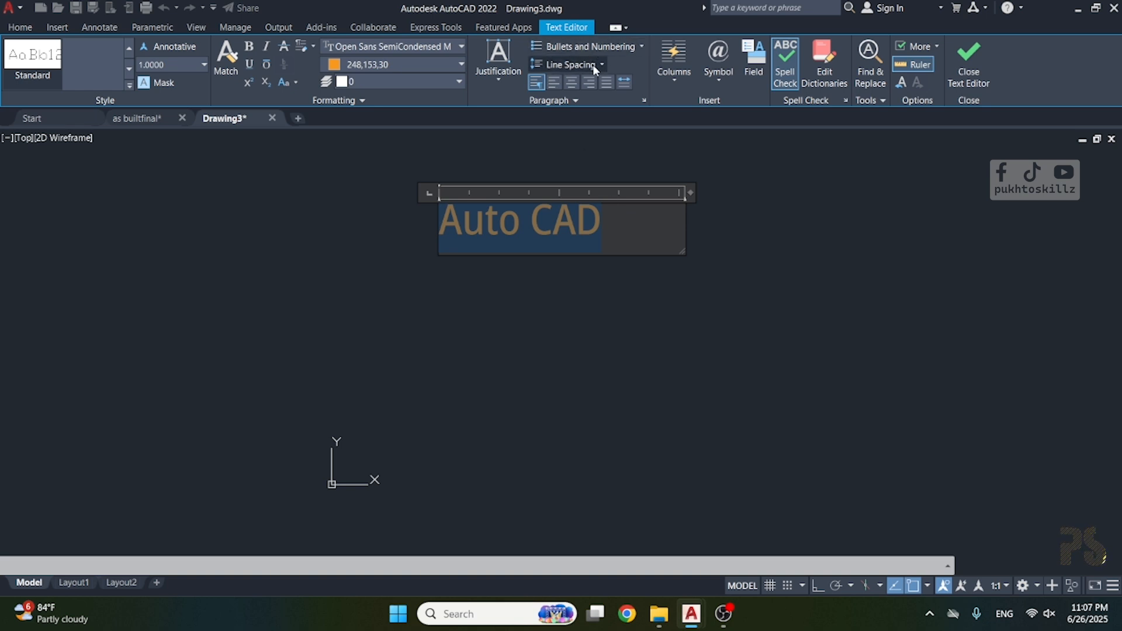
click(576, 48)
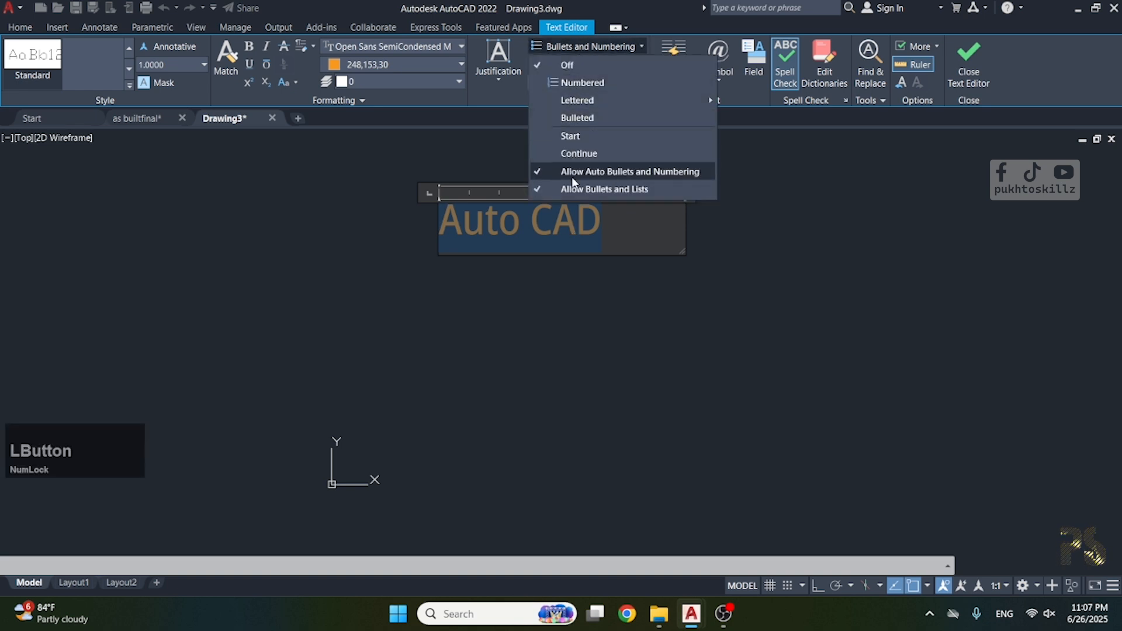
click(520, 227)
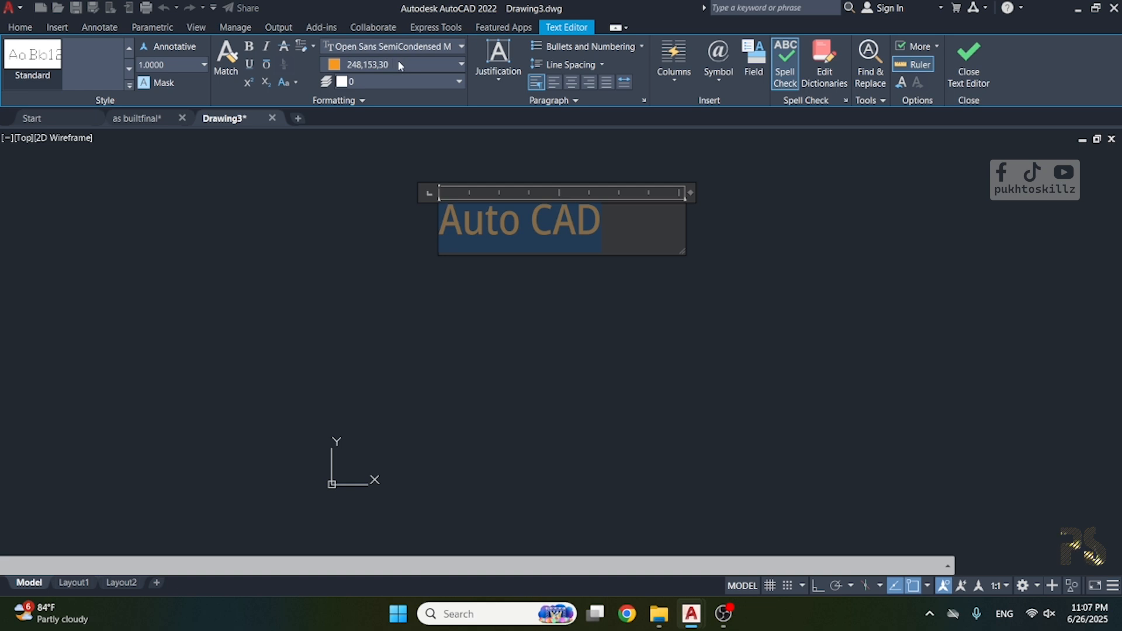
click(167, 70)
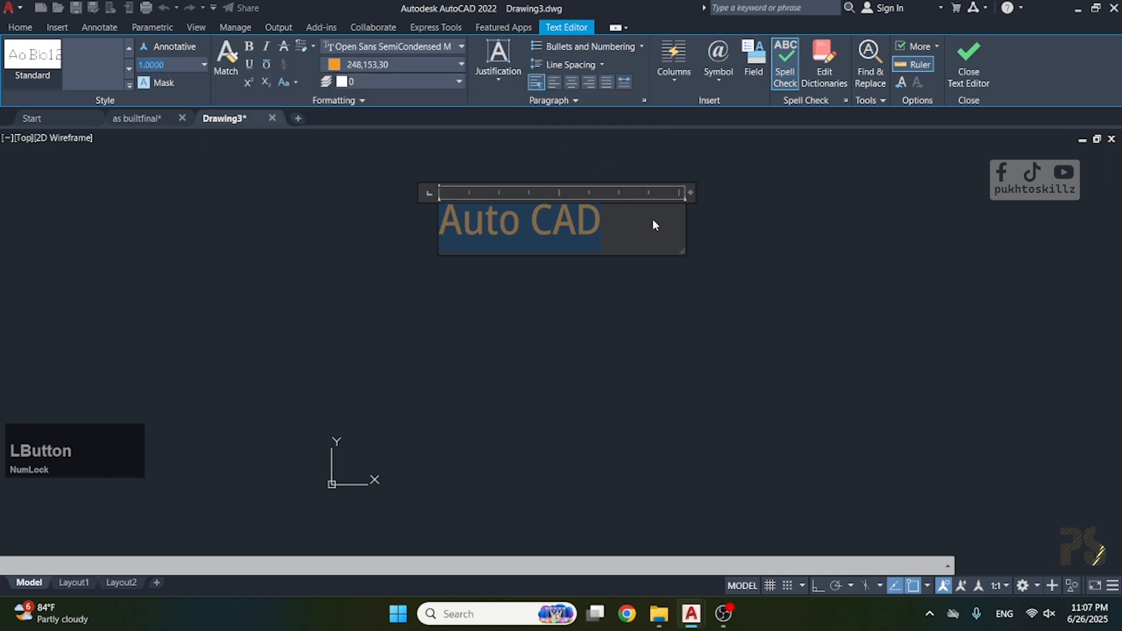
Finish editing the text and copy the "Auto CAD" text once, directly below the original.
click(973, 81)
click(585, 225)
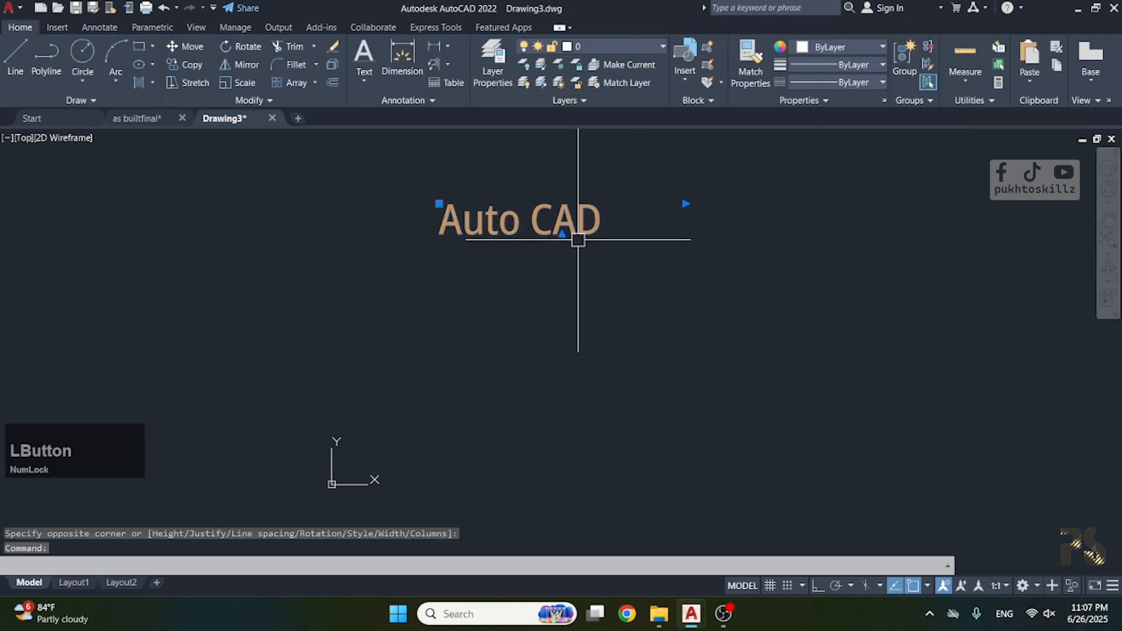
text(cp)
key(space)
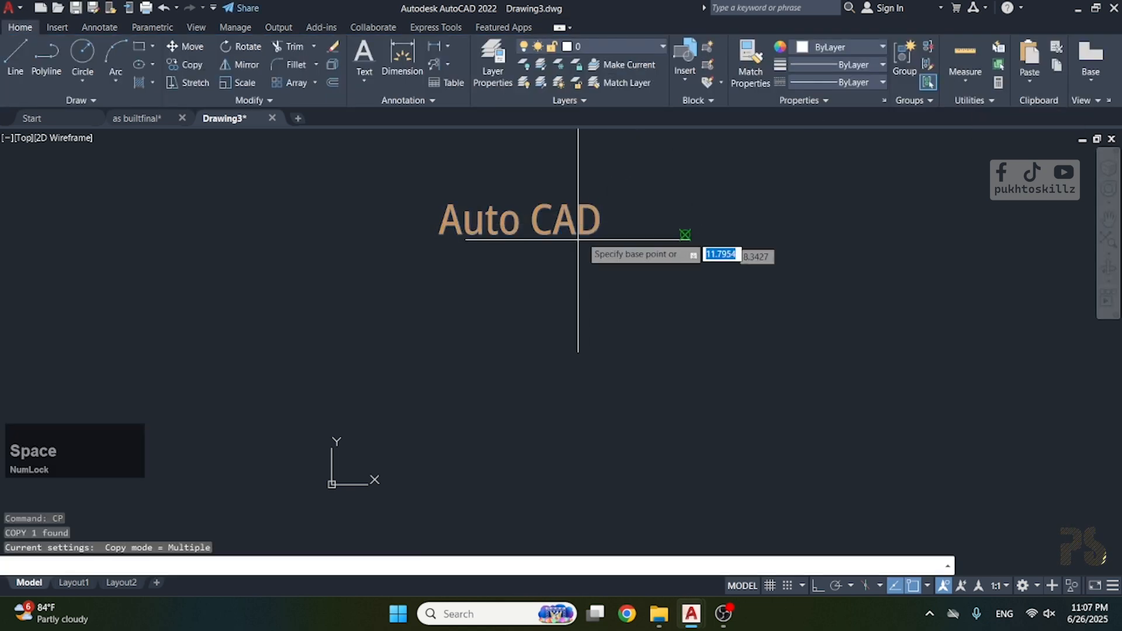
click(583, 236)
click(587, 312)
key(Escape)
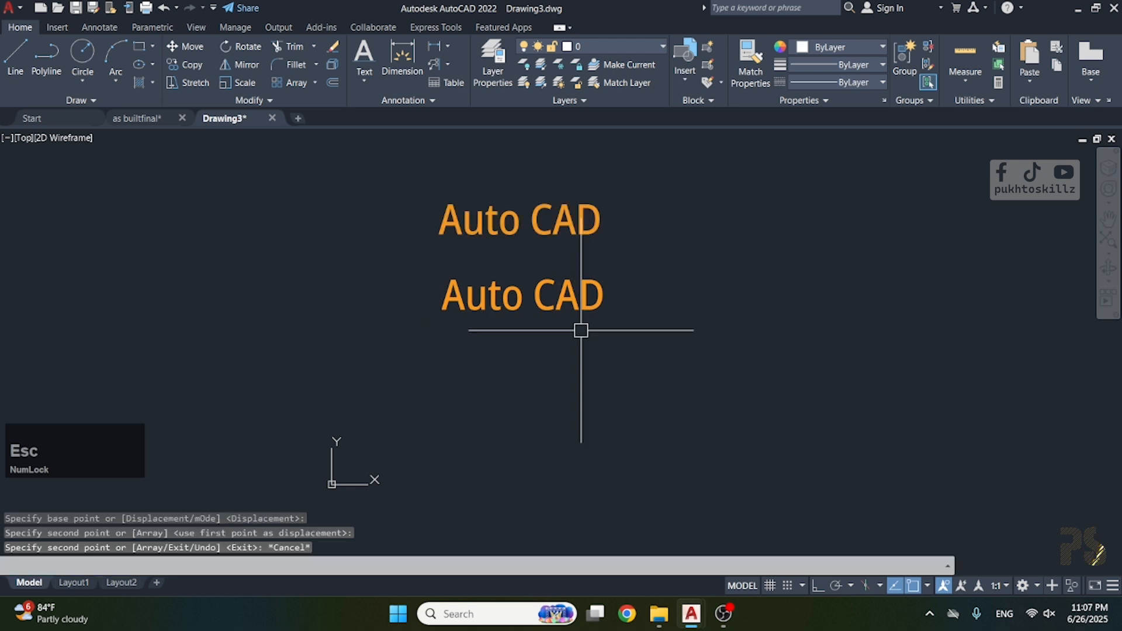
Replace the content of the copied lower text with "Blender 3d" and finish editing it.
click(593, 302)
double_click(593, 302)
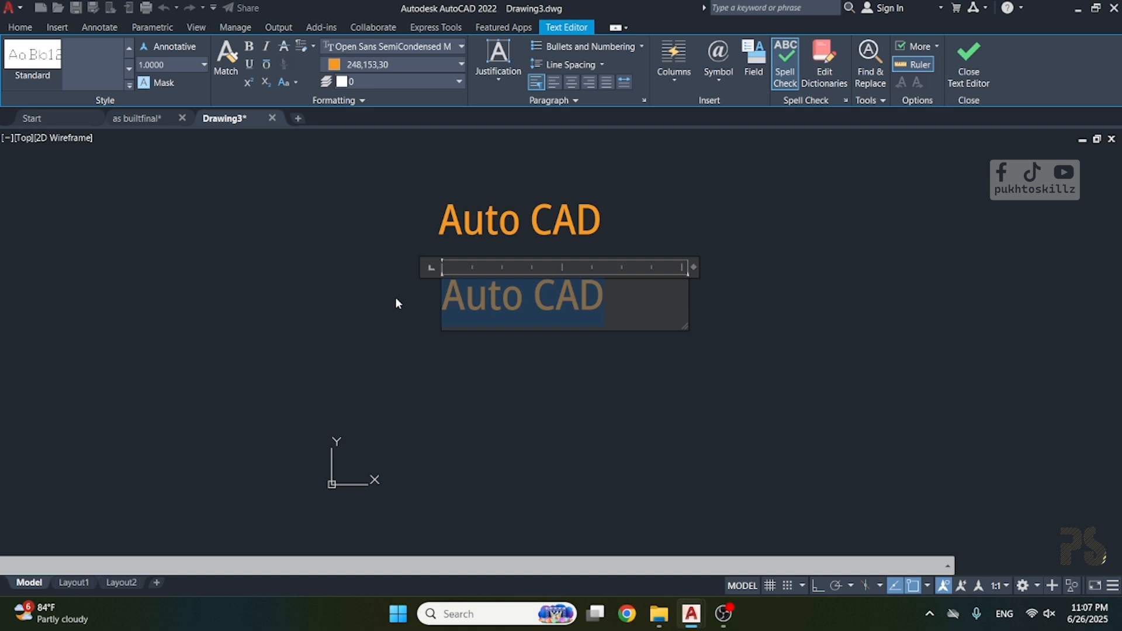
text(ble)
key(BackSpace)
key(BackSpace)
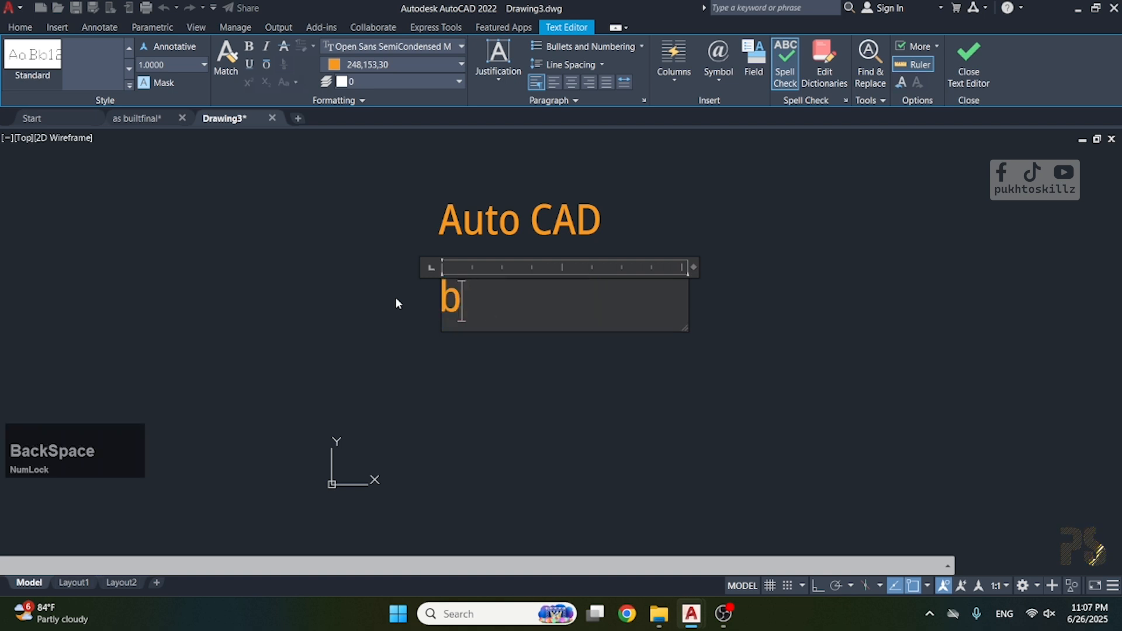
key(BackSpace)
text(Bend)
key(BackSpace)
key(BackSpace)
key(BackSpace)
text(len)
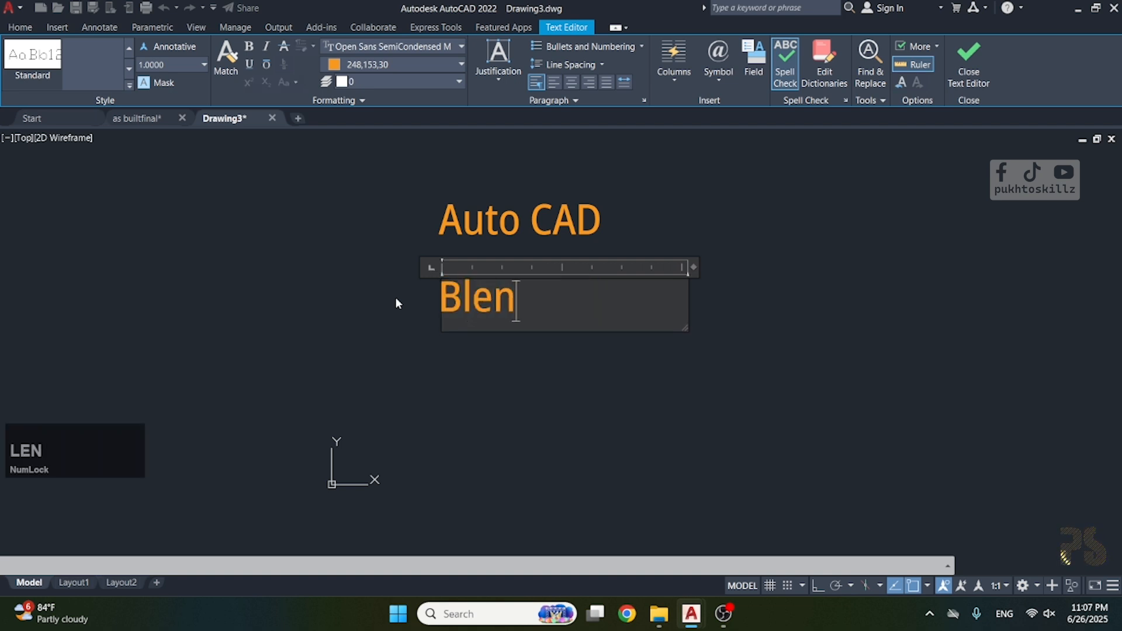
text(der 3d)
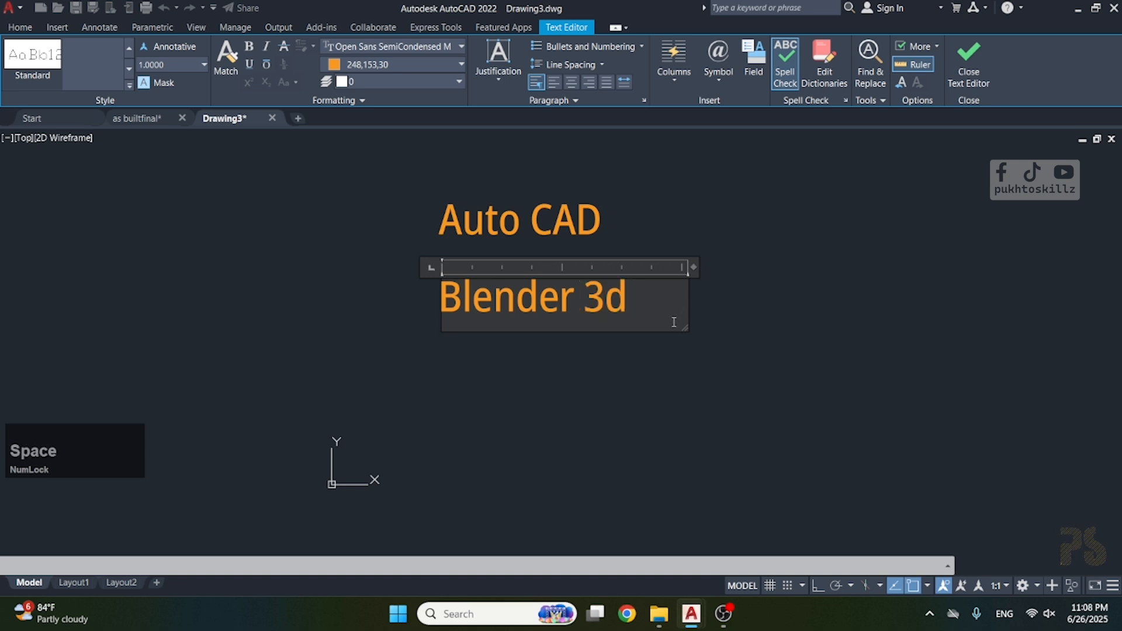
drag(636, 299, 415, 319)
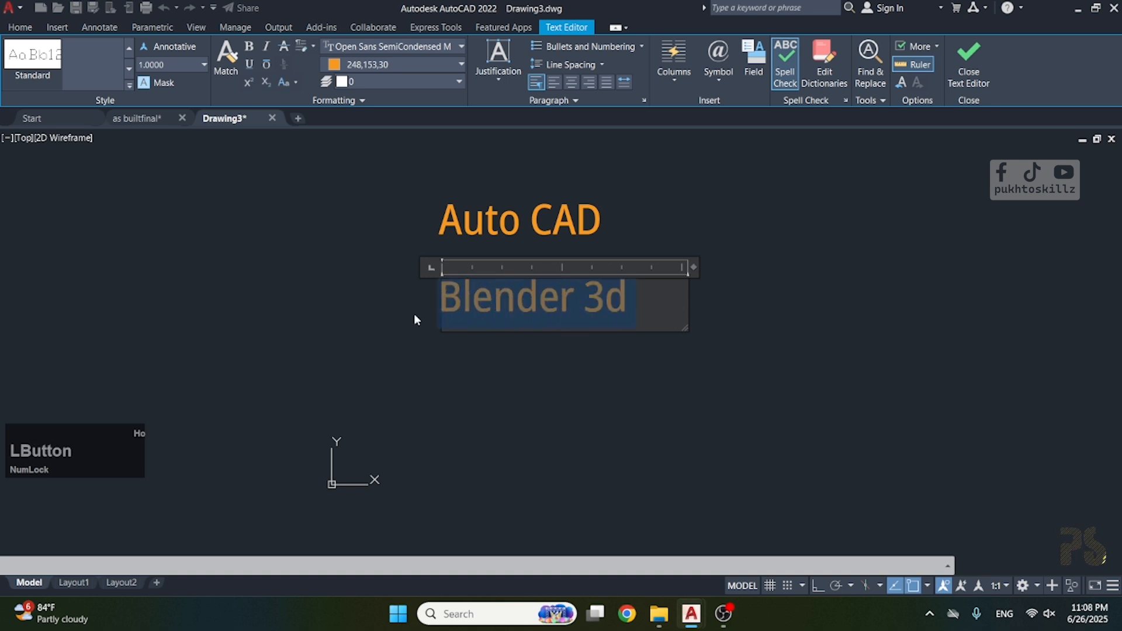
click(786, 340)
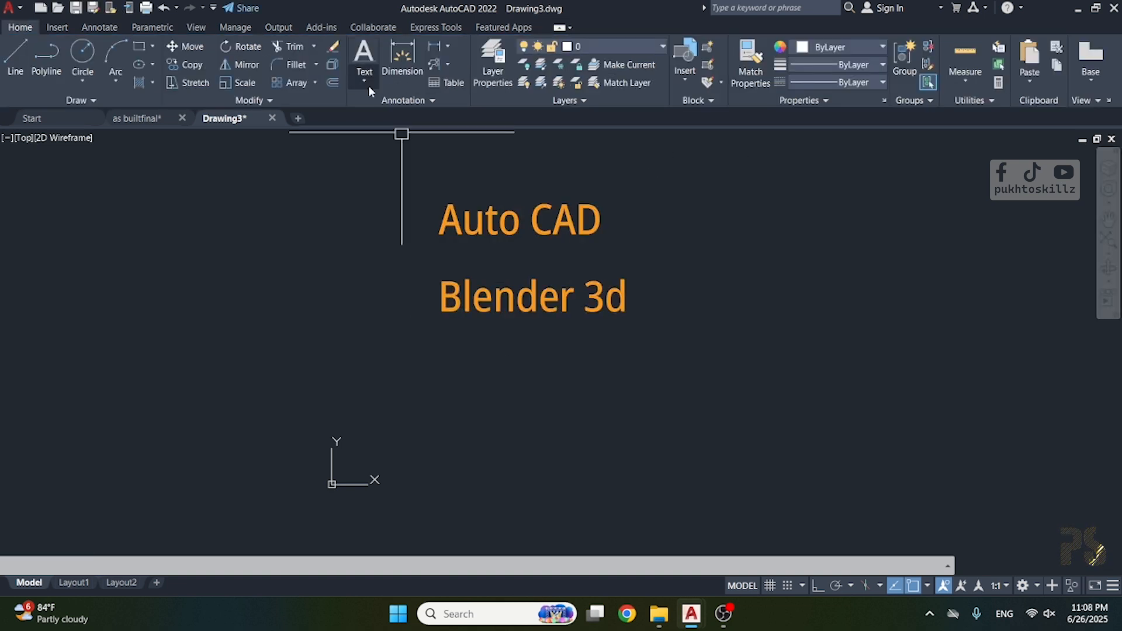
Delete both the "Auto CAD" and "Blender 3d" texts from the drawing.
click(643, 188)
click(438, 345)
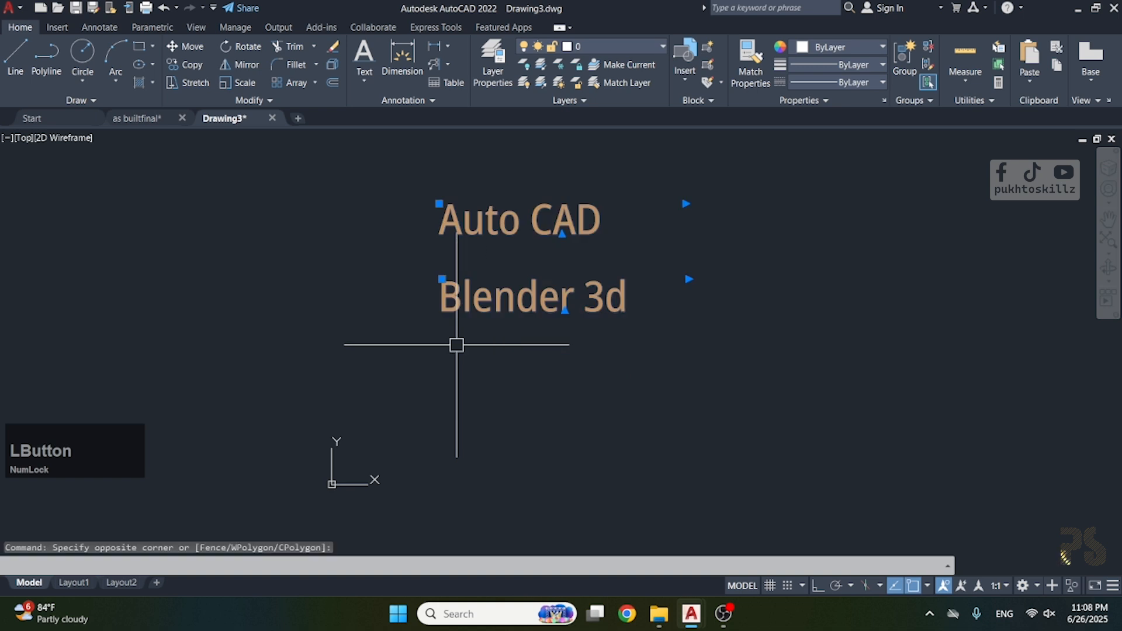
key(Delete)
click(363, 80)
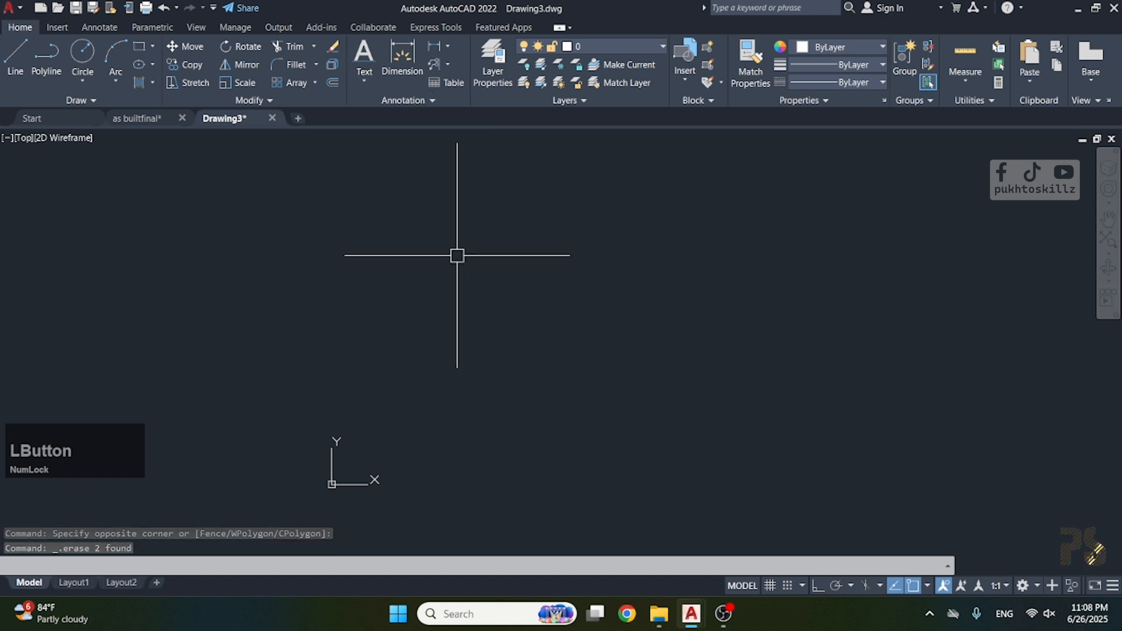
text(t)
key(space)
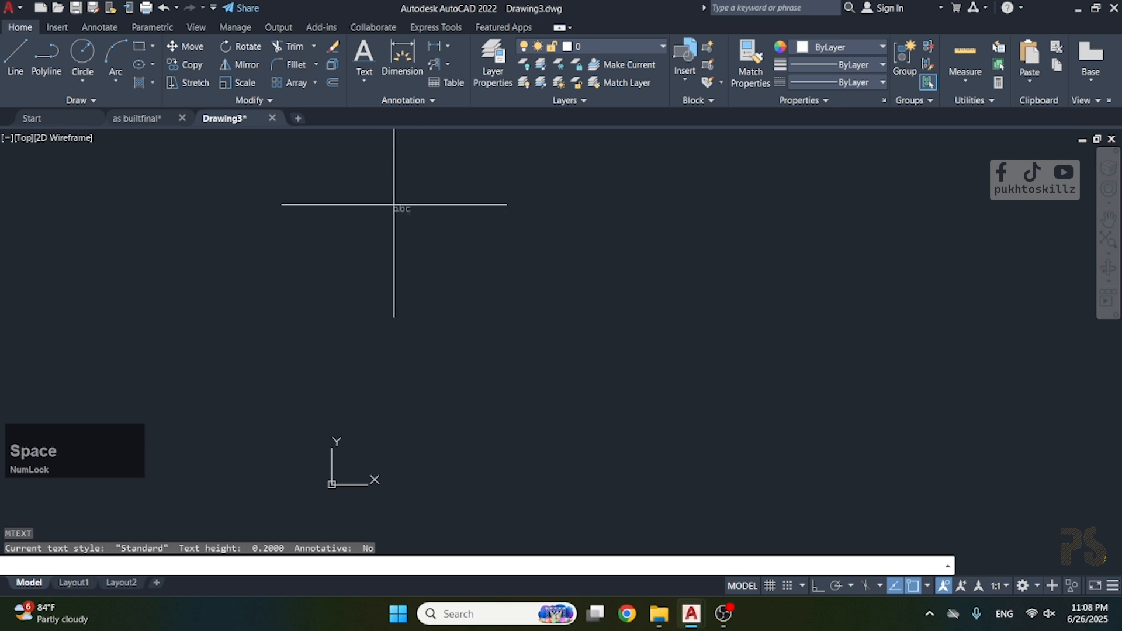
click(394, 204)
click(626, 335)
key(Escape)
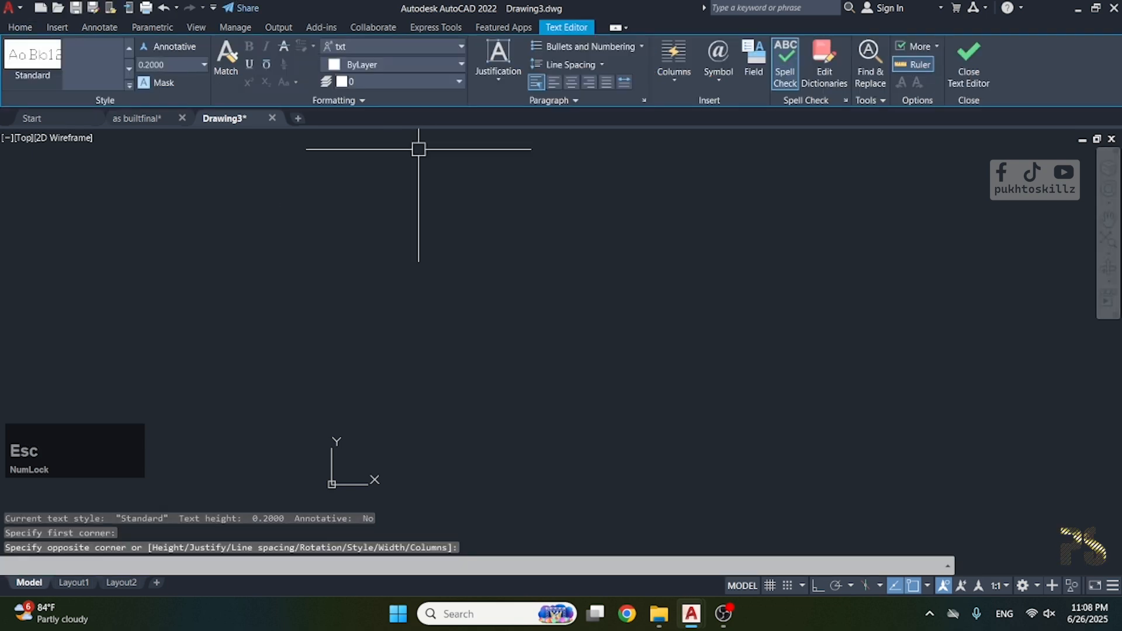
Try a single-line text reading "alisafsafsf" with height 0.2000 and rotation angle 0, and discard it.
click(365, 80)
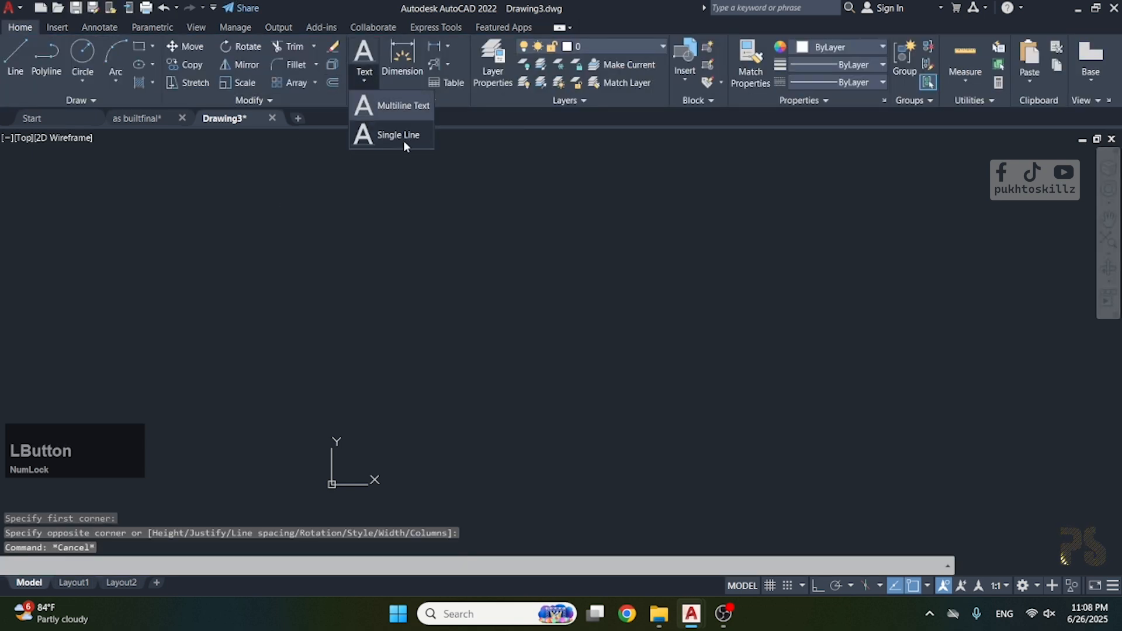
click(403, 140)
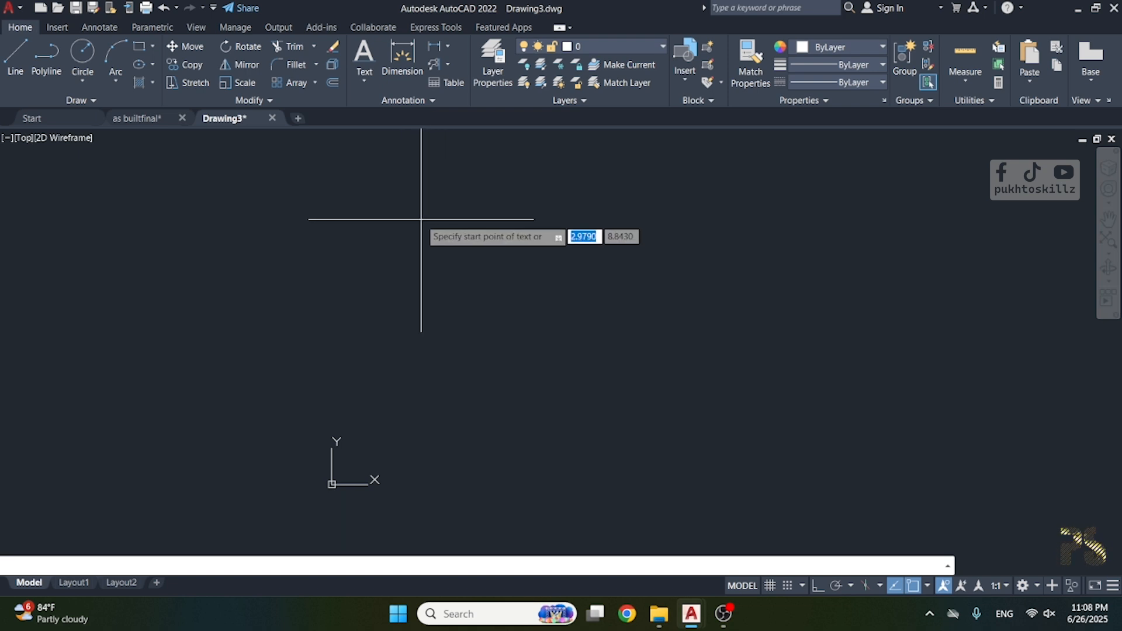
click(425, 189)
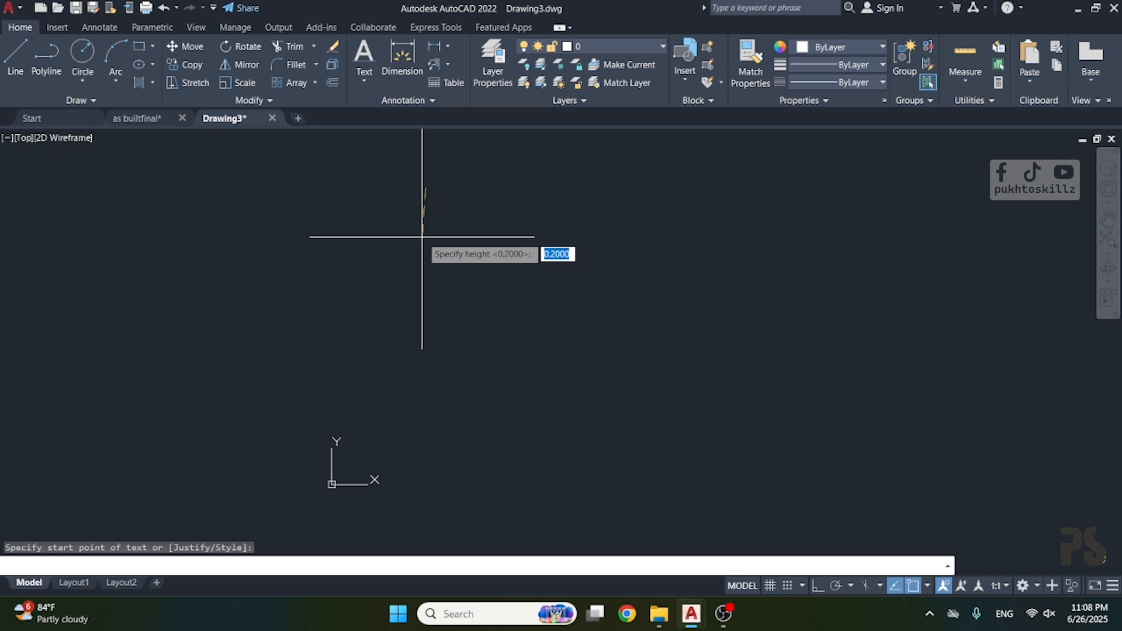
key(space)
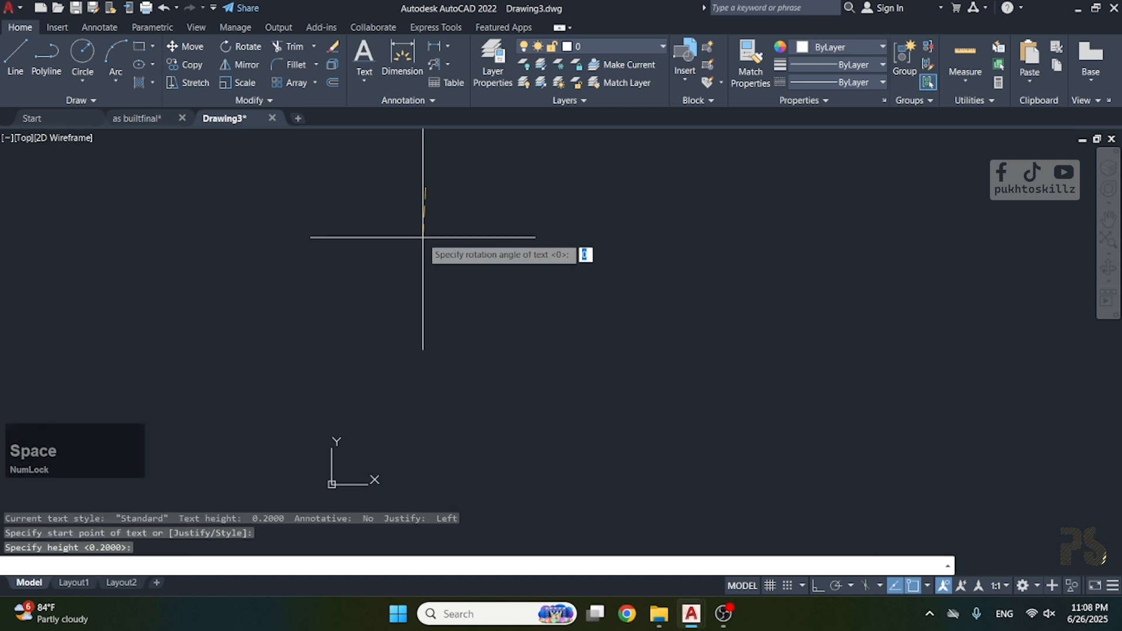
key(space)
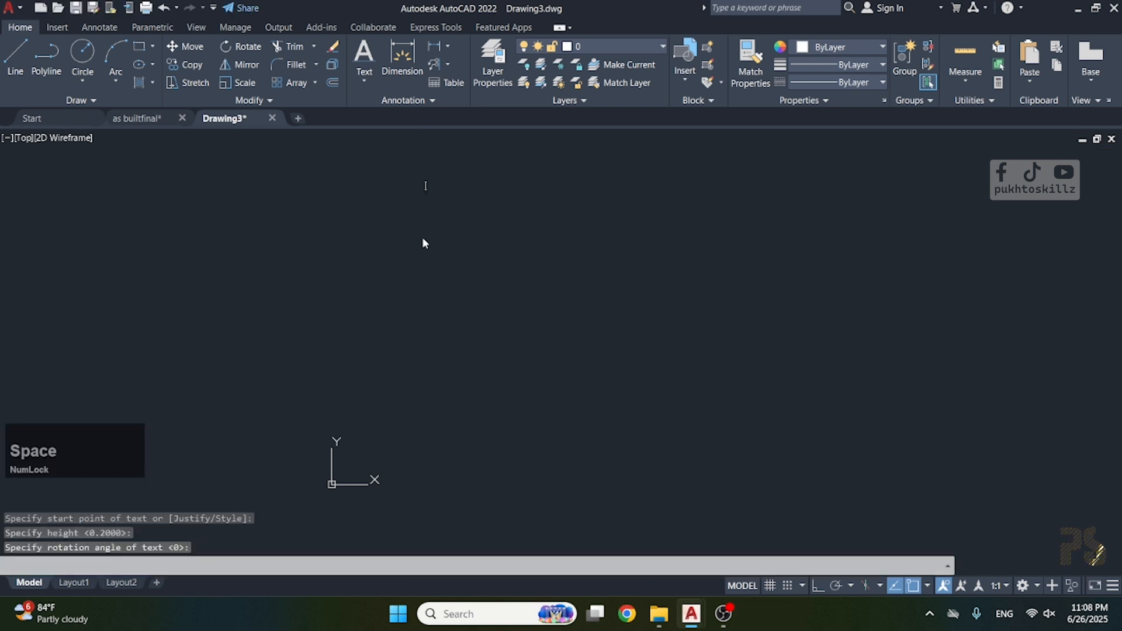
text(alisafsafsF)
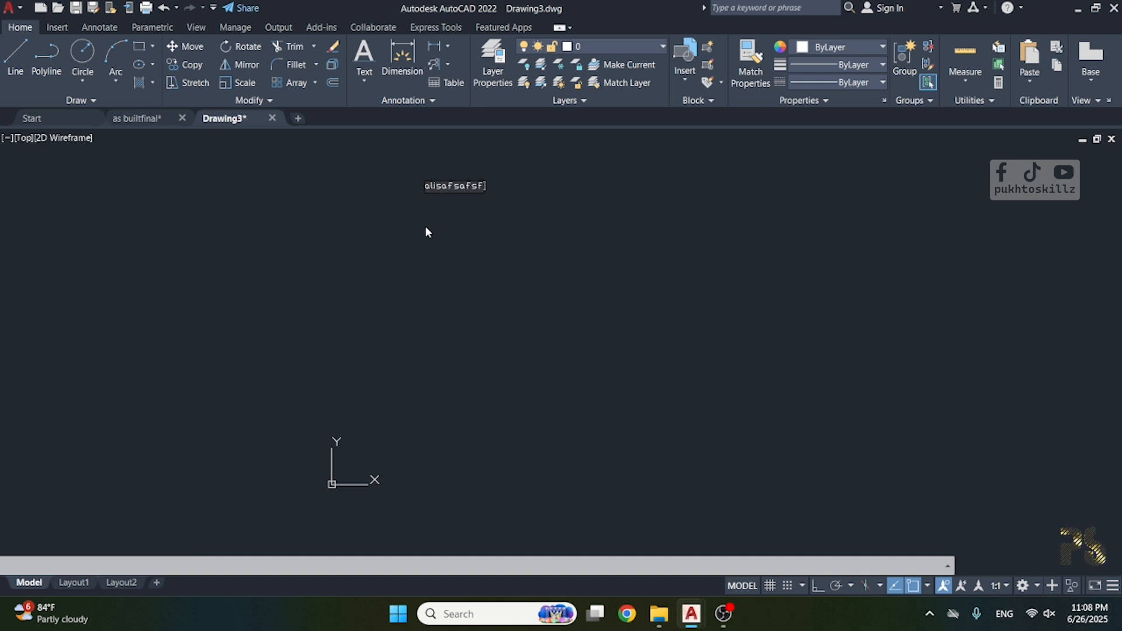
key(Escape)
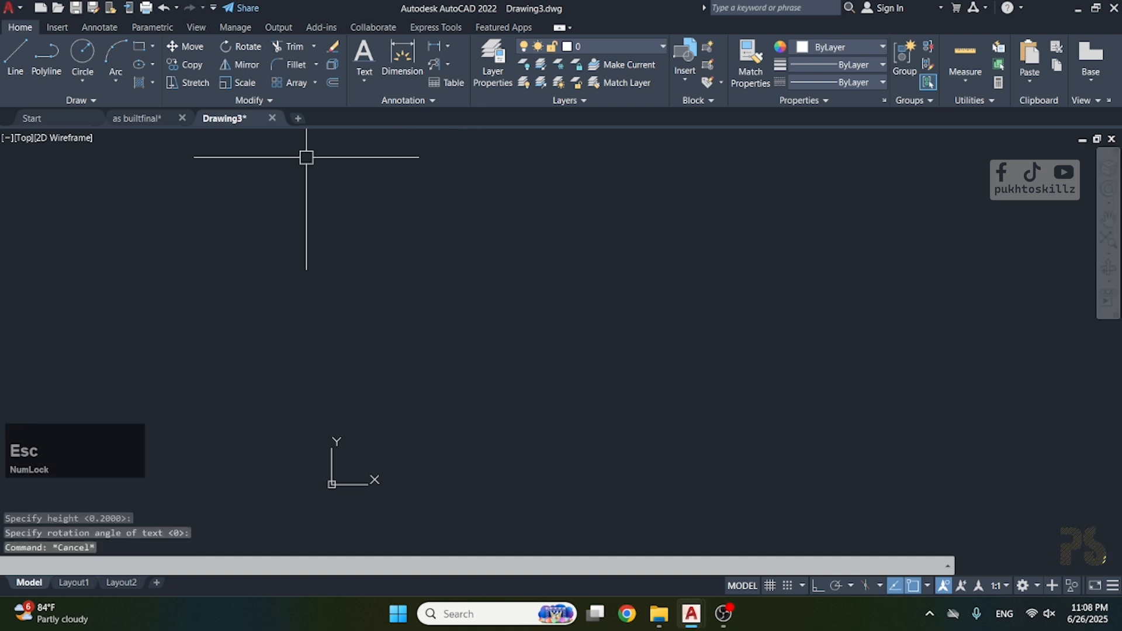
Try a single-line text in the upper middle of the drawing with height 1 and rotation angle 45.
click(364, 82)
click(379, 134)
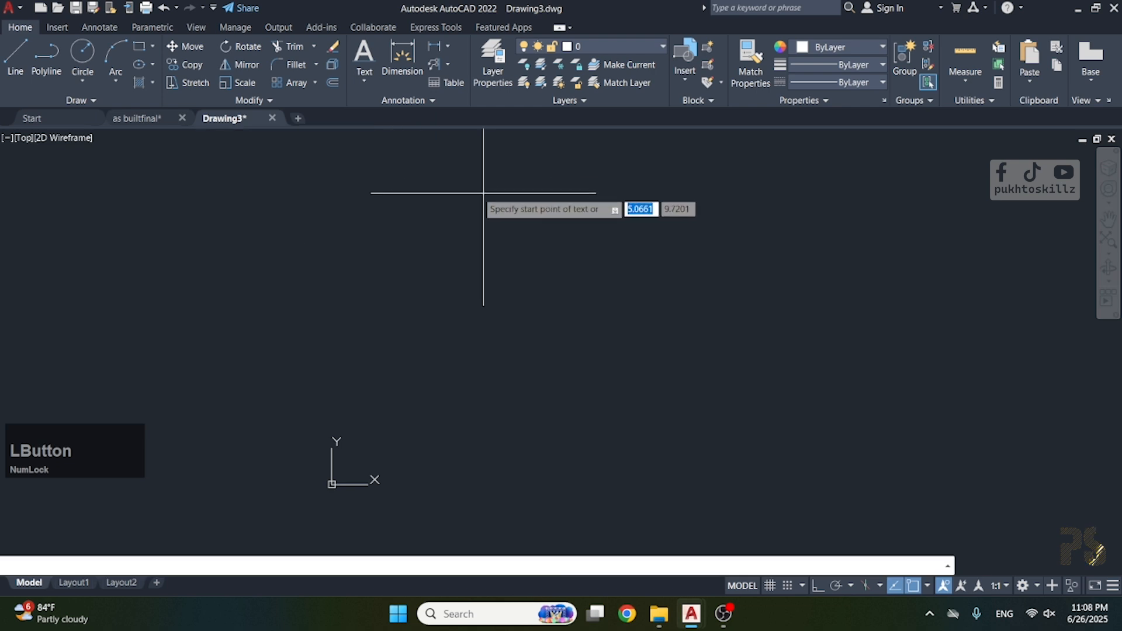
click(467, 182)
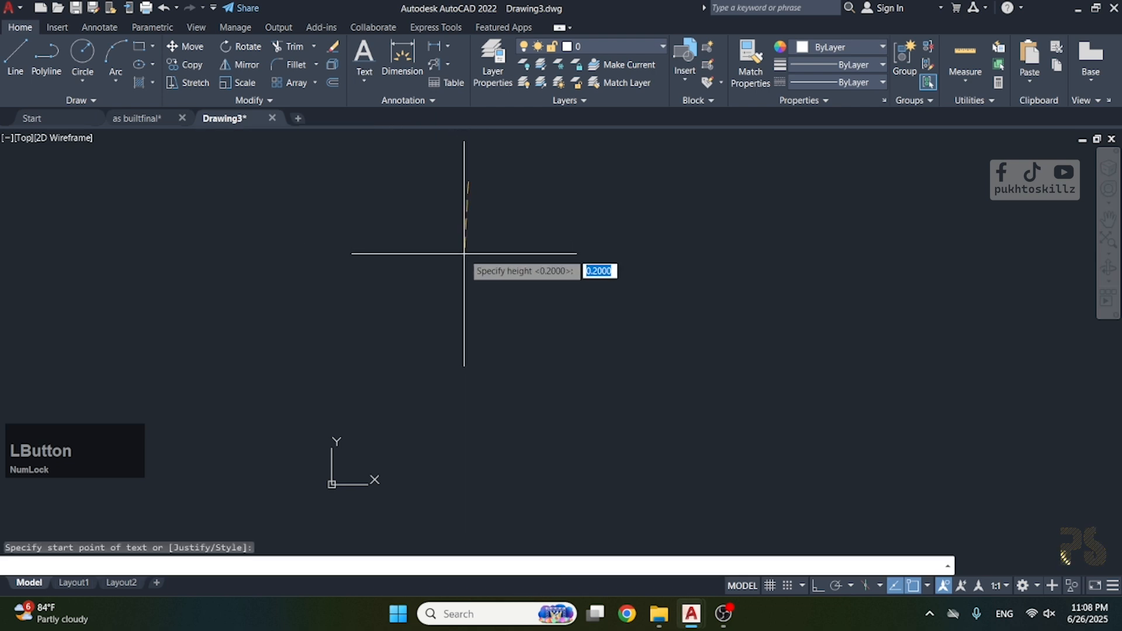
text(1)
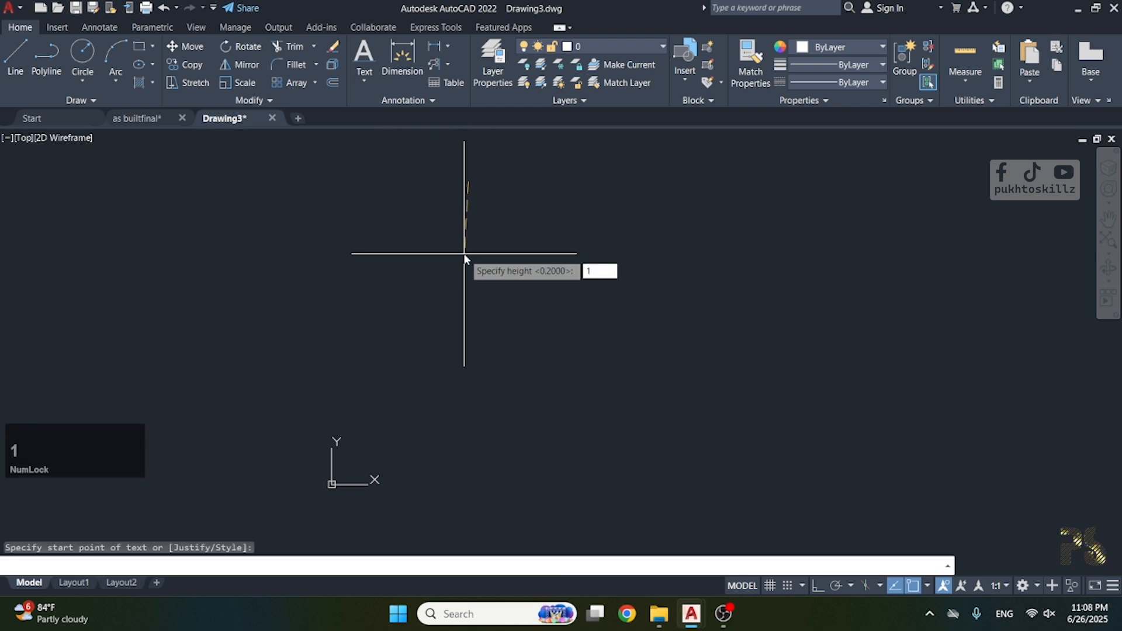
key(space)
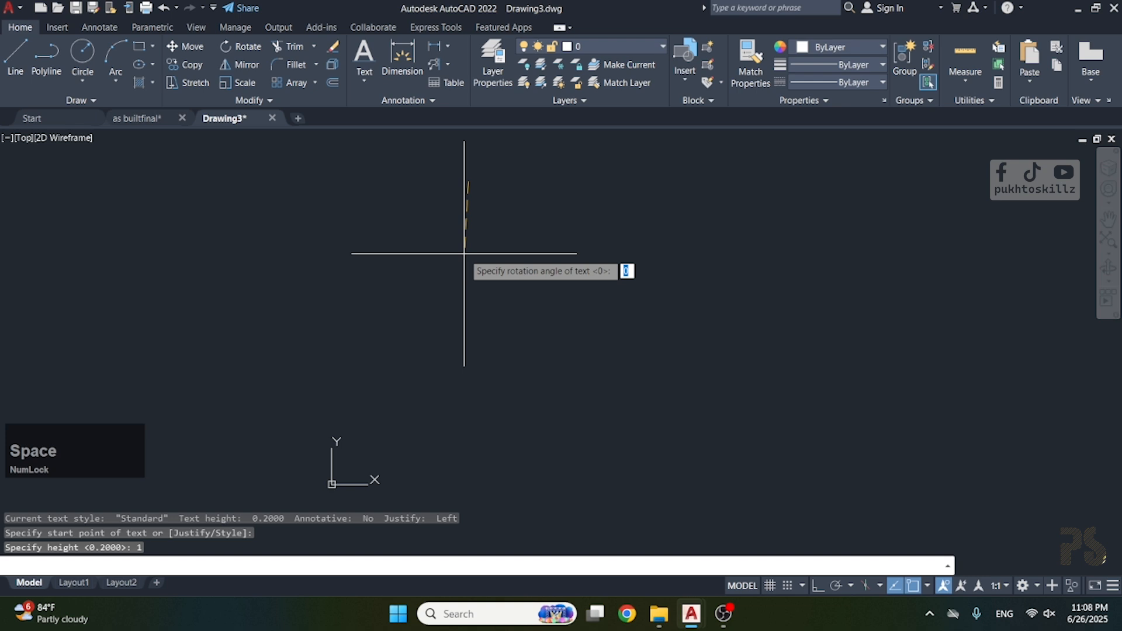
text(45)
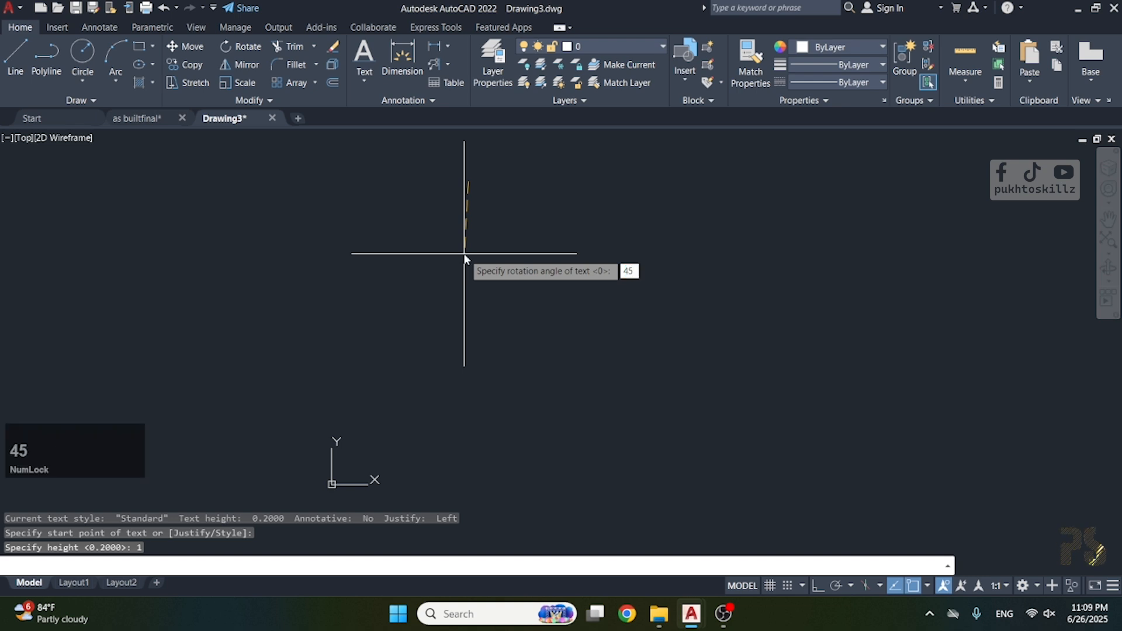
key(space)
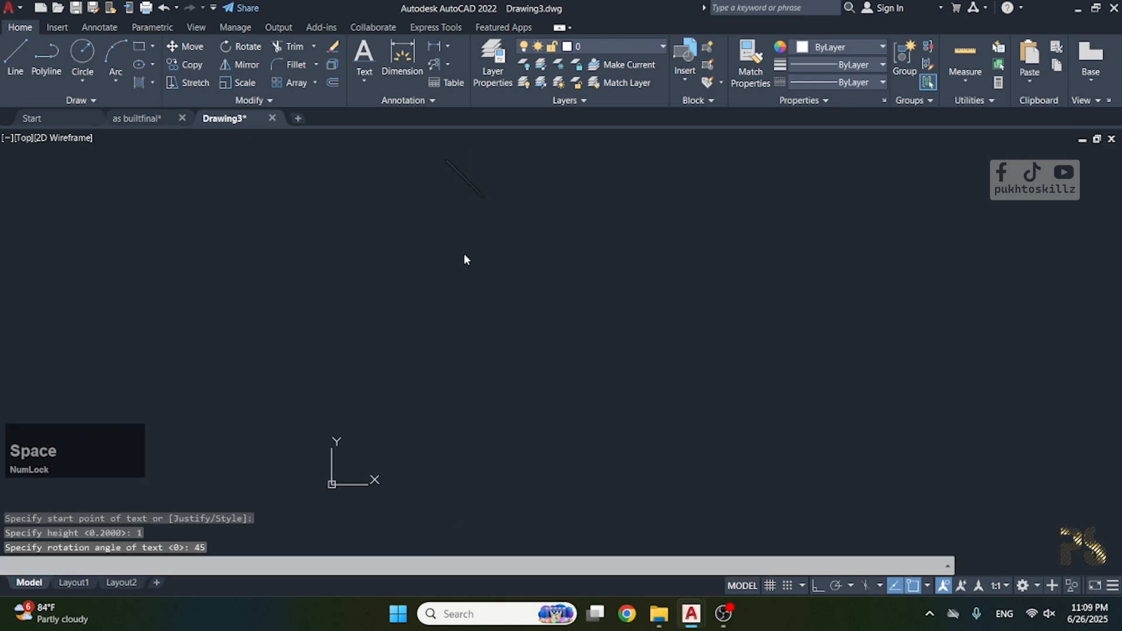
Enter "AutoCAD" as the content of the rotated single-line text.
scroll(464, 255, down, 2)
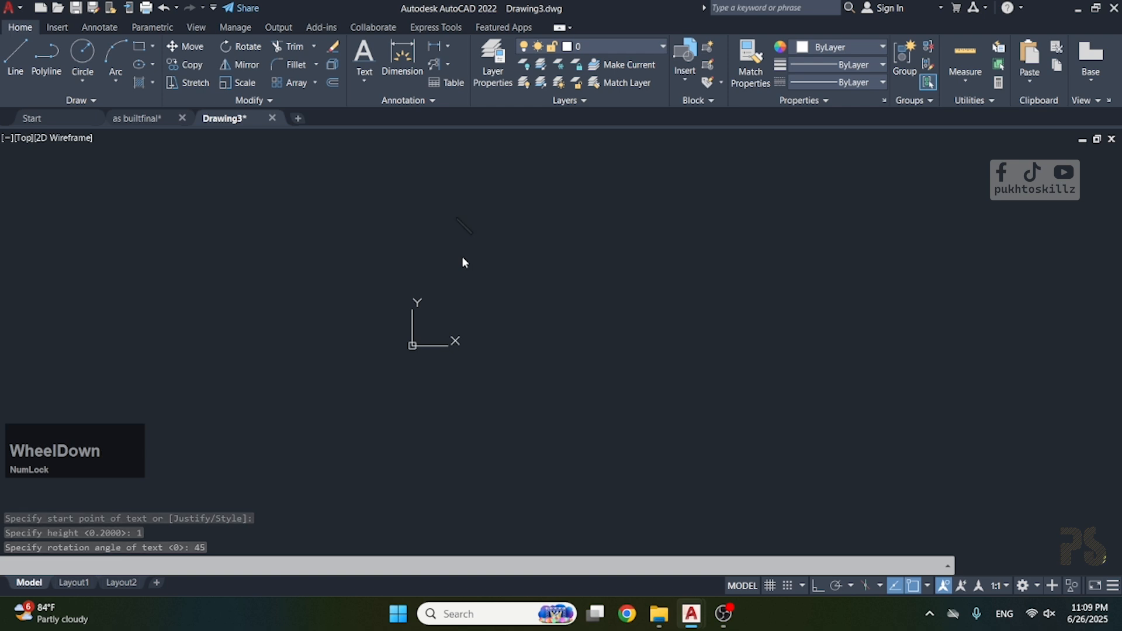
scroll(485, 159, up, 4)
scroll(485, 159, down, 2)
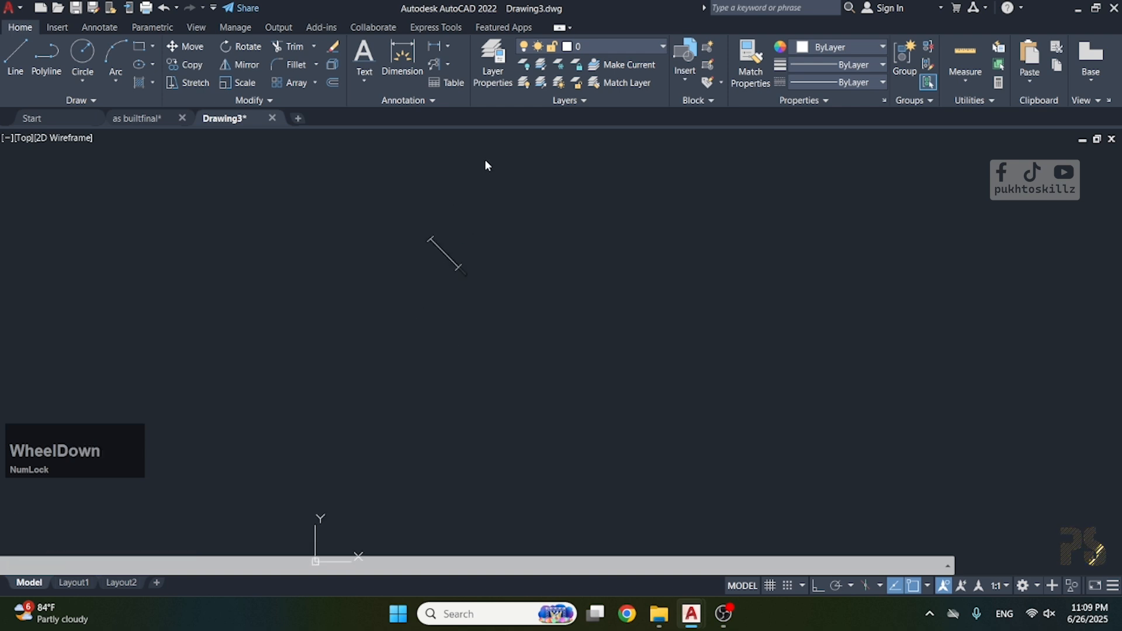
text(AU)
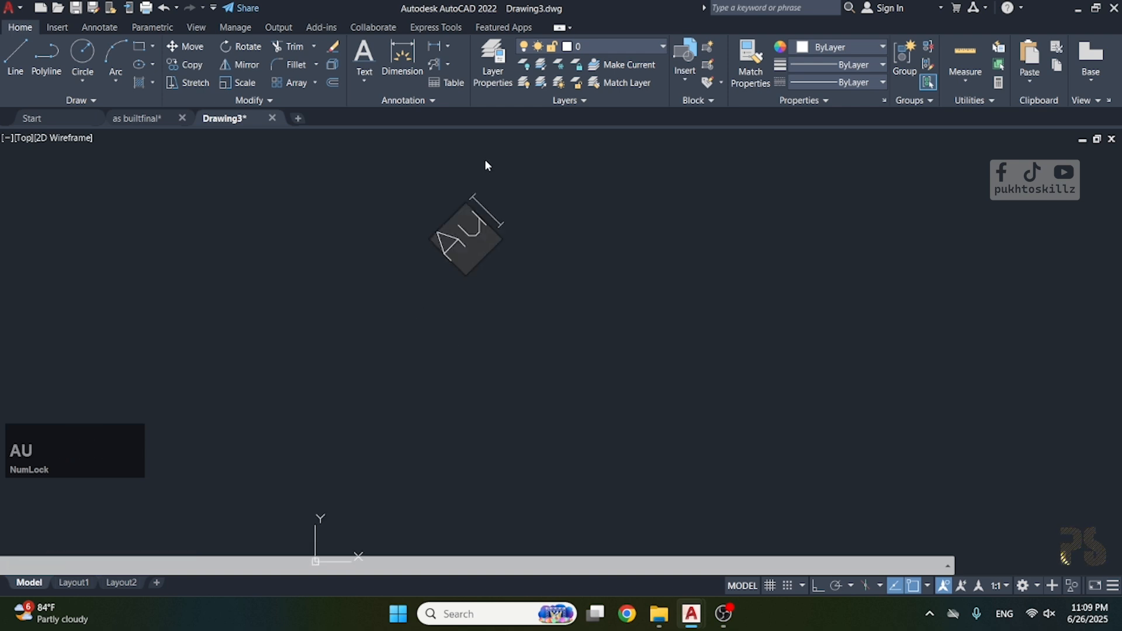
text(toc)
key(BackSpace)
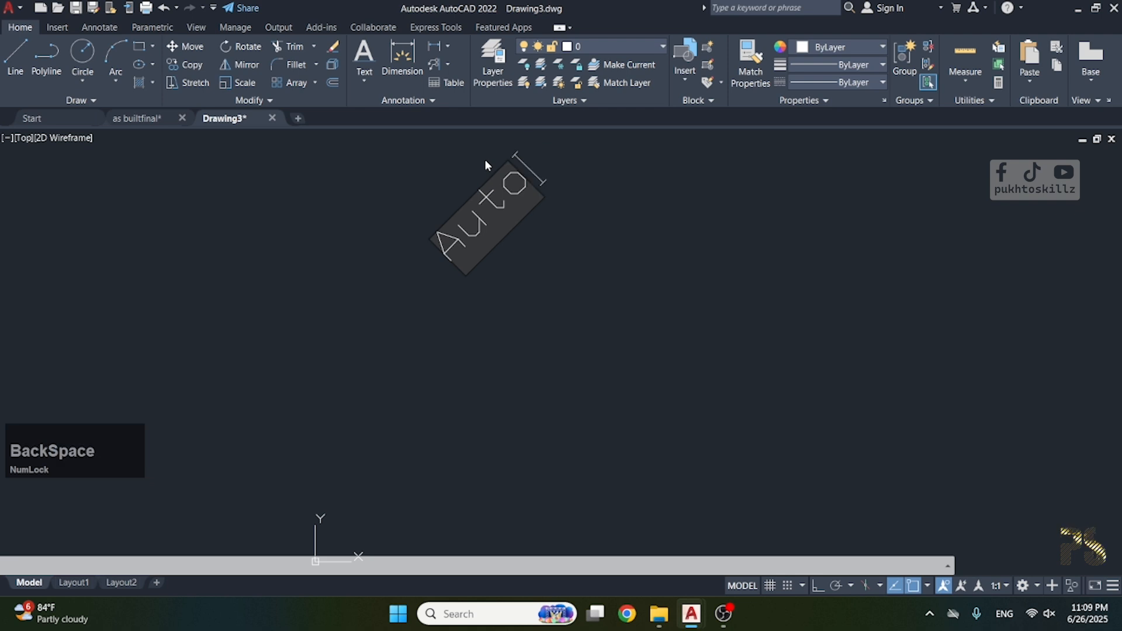
text(CAD)
Select the entire content of the rotated "AutoCAD" text and leave text editing, discarding the text.
key(ctrl+a)
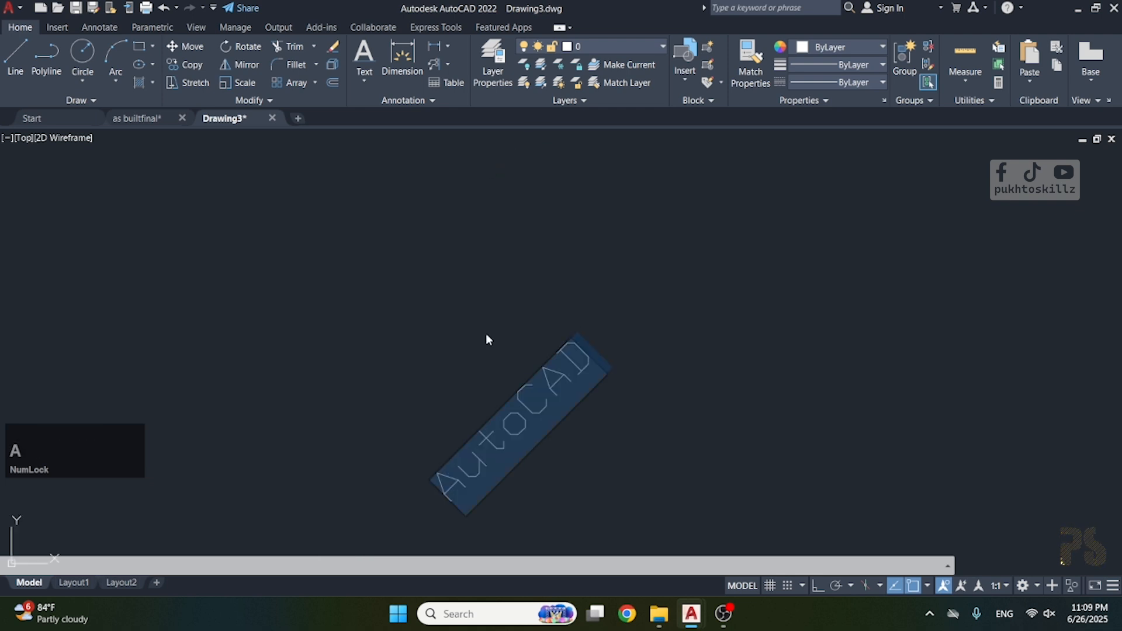
click(531, 412)
double_click(535, 415)
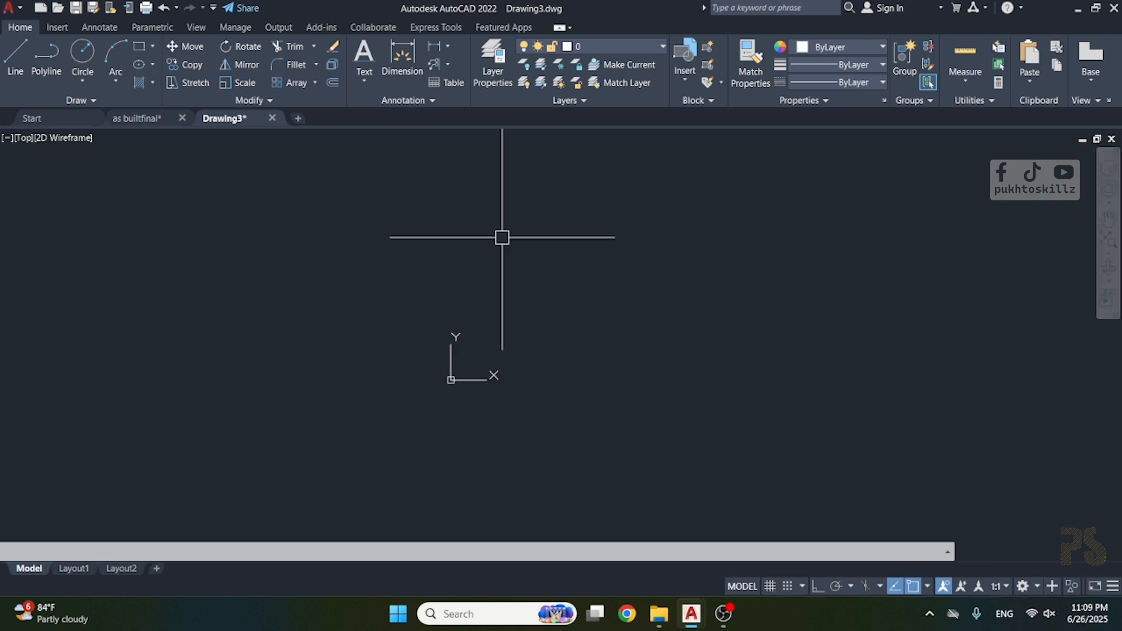
middle_click(501, 238)
scroll(501, 236, up, 2)
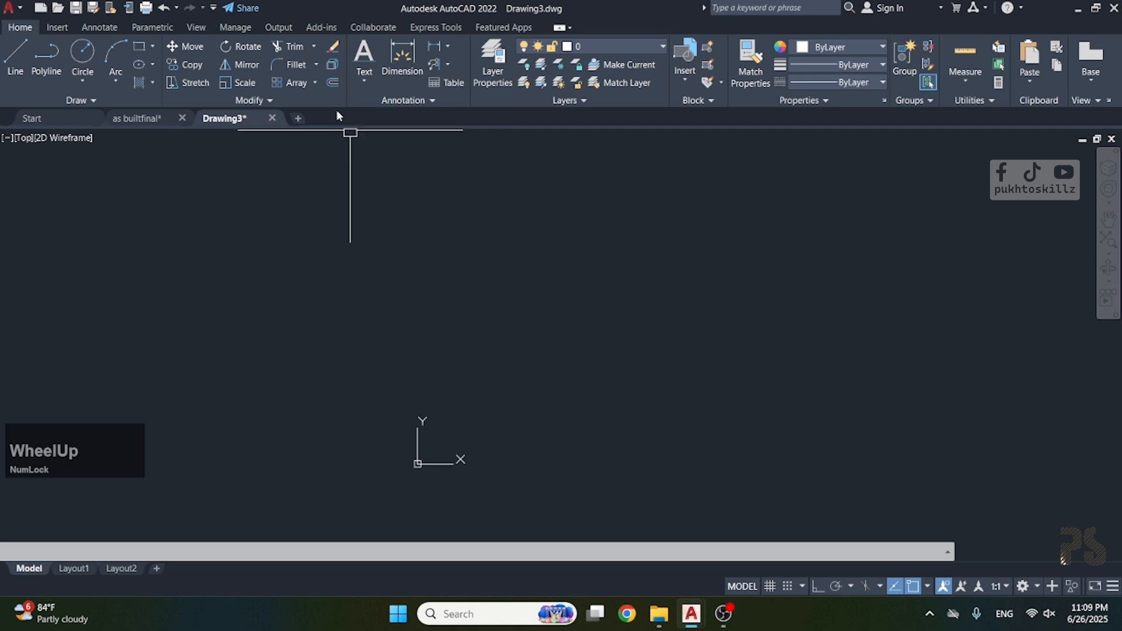